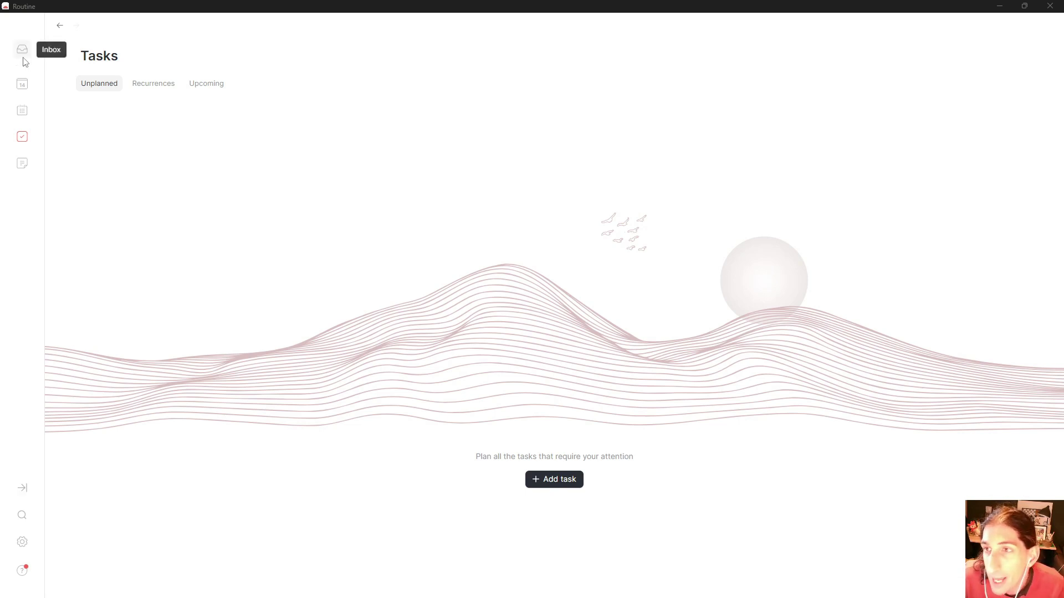
# - Open the empty Inbox view from the left sidebar
pyautogui.click(23, 56)
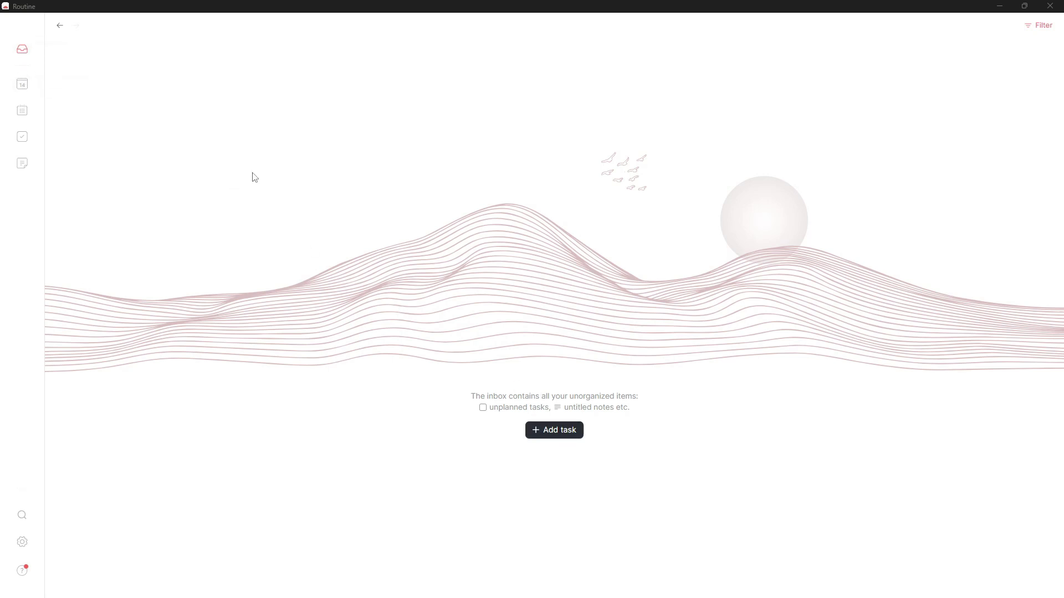
# - Create a plain unscheduled task named 'Test task' in the Inbox
pyautogui.click(554, 430)
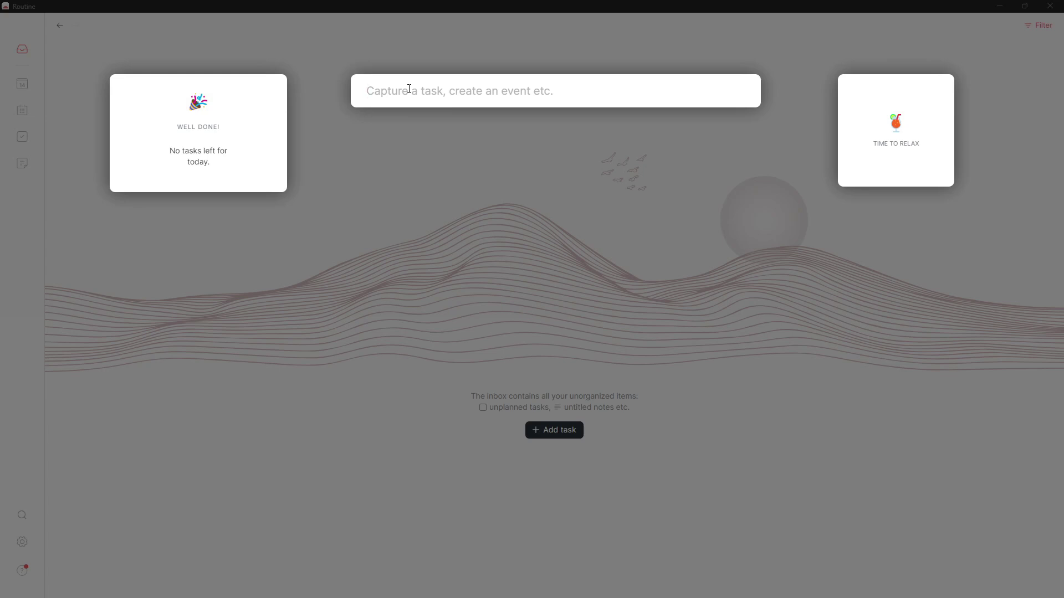
pyautogui.write('Te')
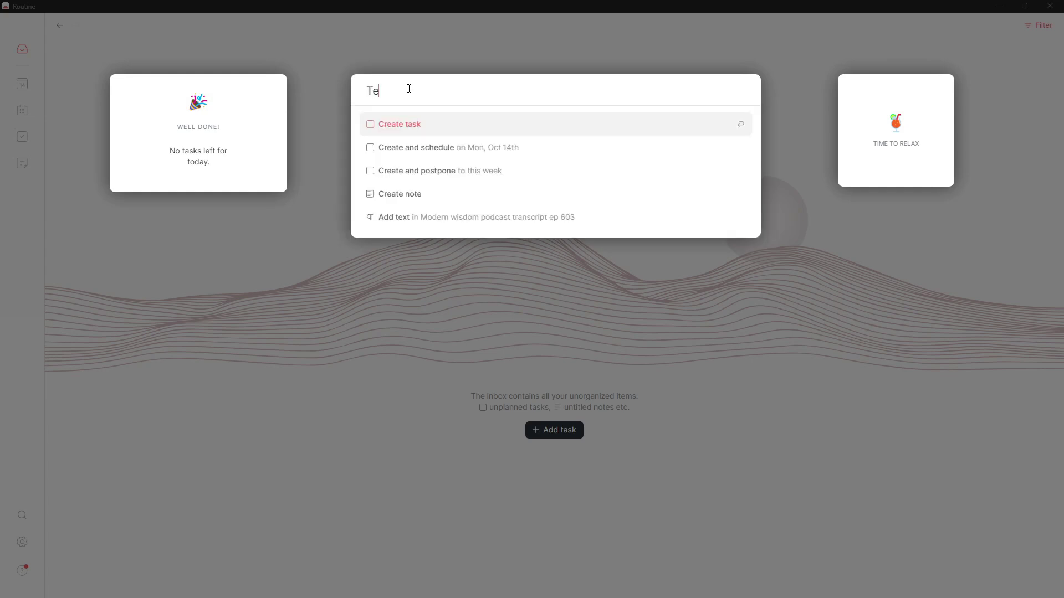
pyautogui.write('st task')
pyautogui.press('Down')
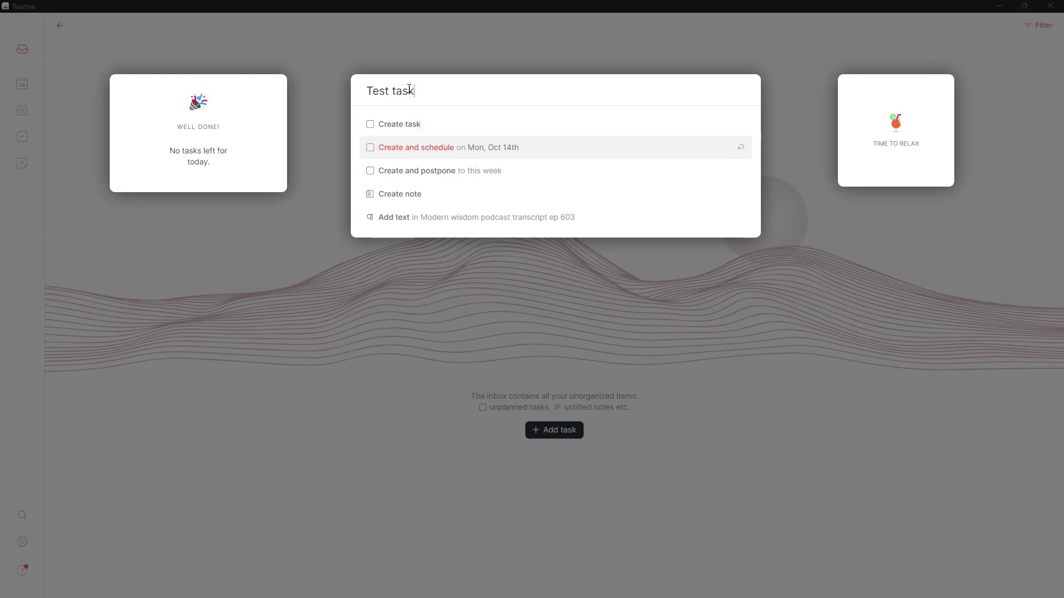
pyautogui.press('Down')
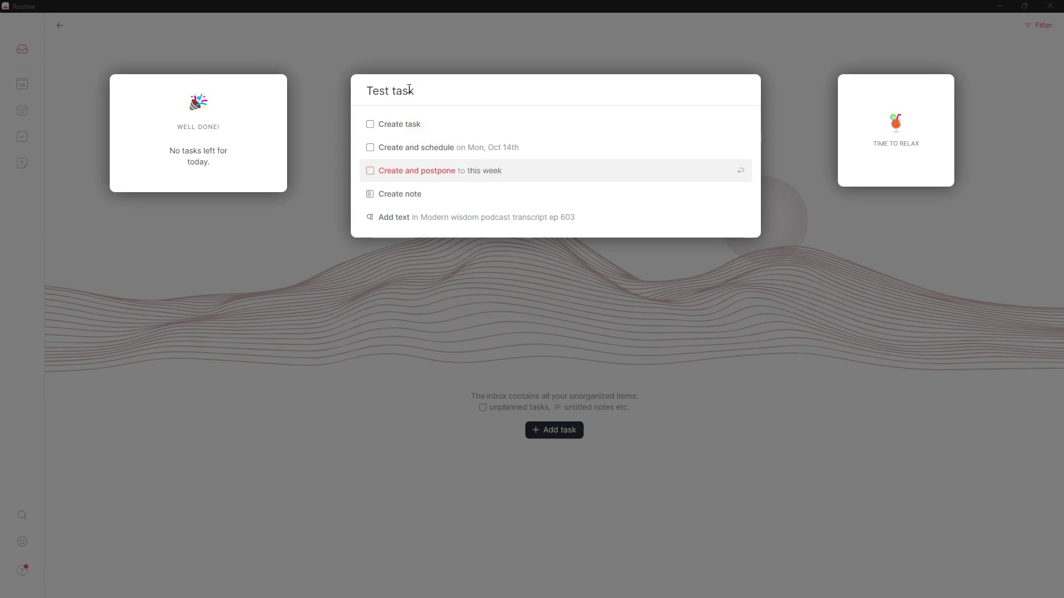
pyautogui.press('Up')
pyautogui.press('Up')
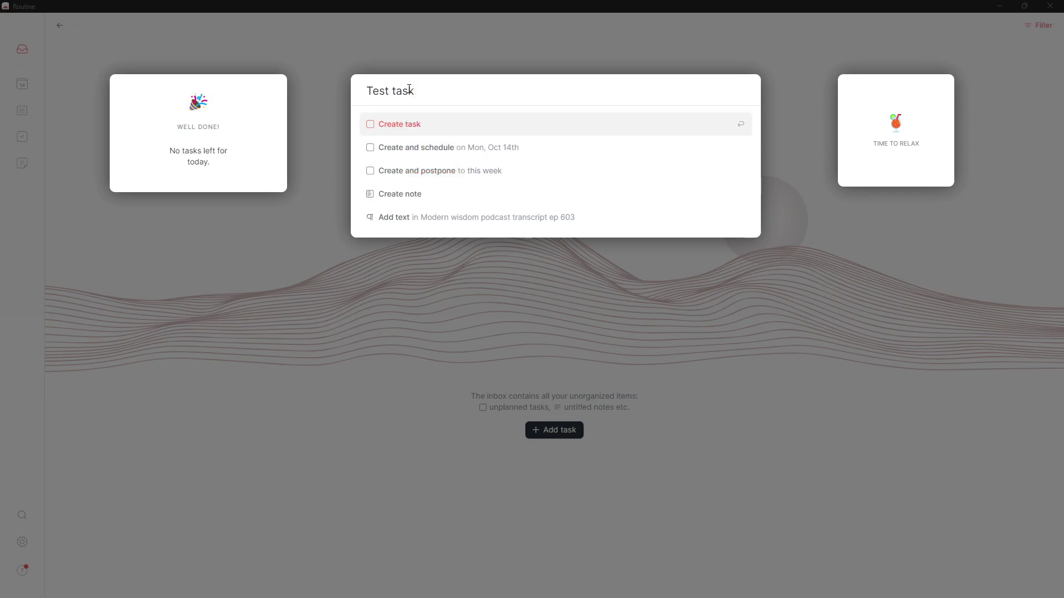
pyautogui.press('Down')
pyautogui.press('Down')
pyautogui.press('Down')
pyautogui.press('Down')
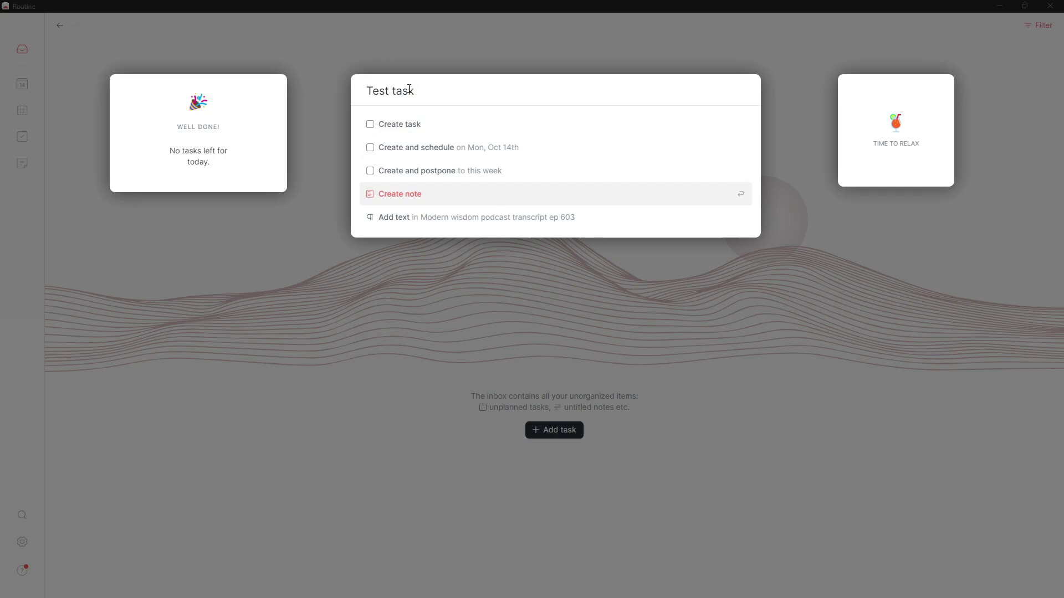
pyautogui.press('Up')
pyautogui.press('Up')
pyautogui.press('Up')
pyautogui.press('Up')
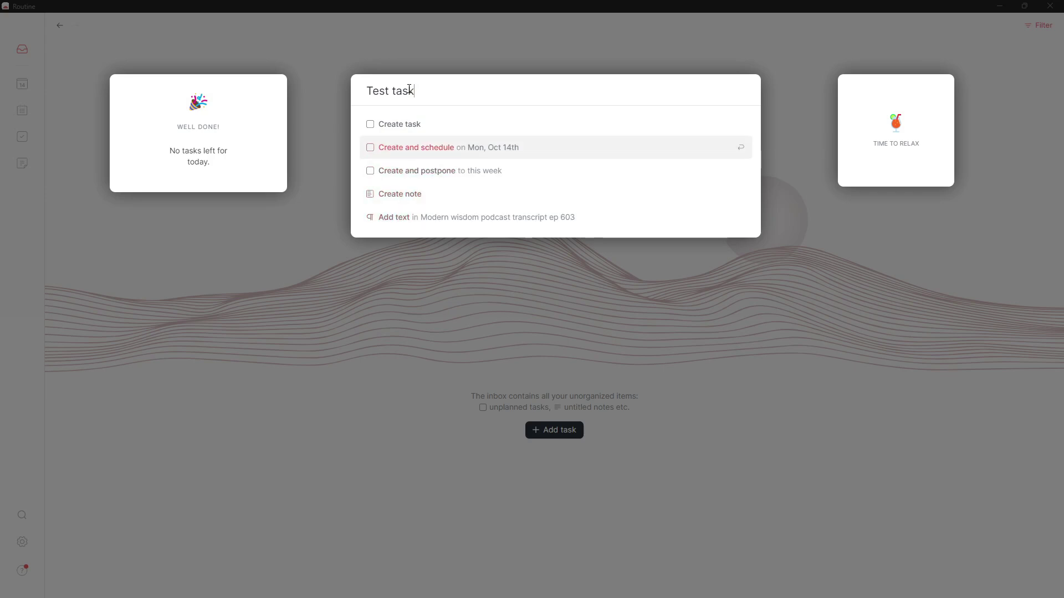
pyautogui.press('Return')
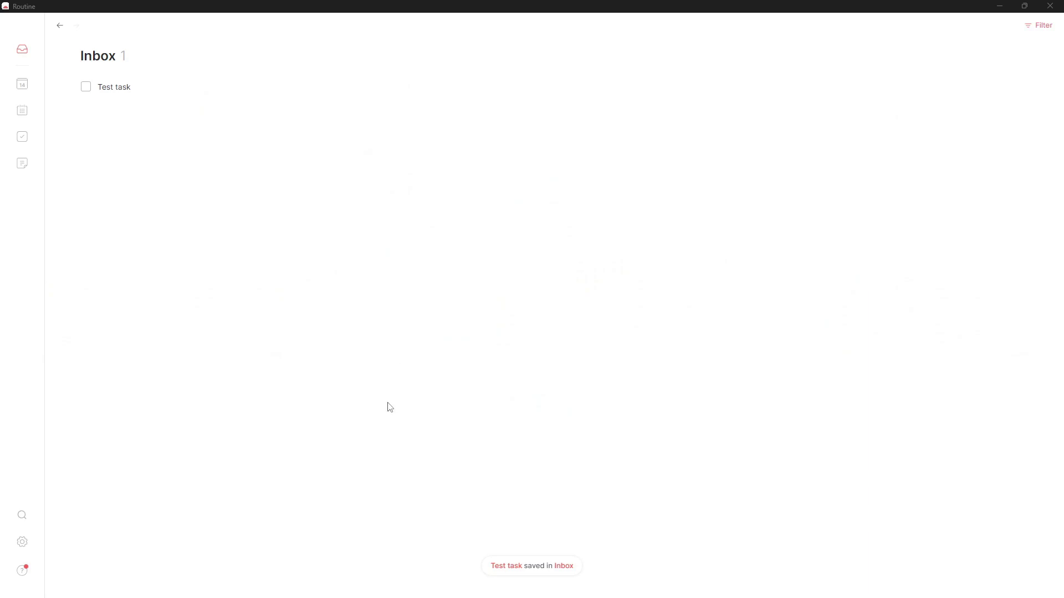
# - Schedule Test task for Monday, October 28th 2024 using the 'mon' date suggestion
pyautogui.moveTo(141, 89)
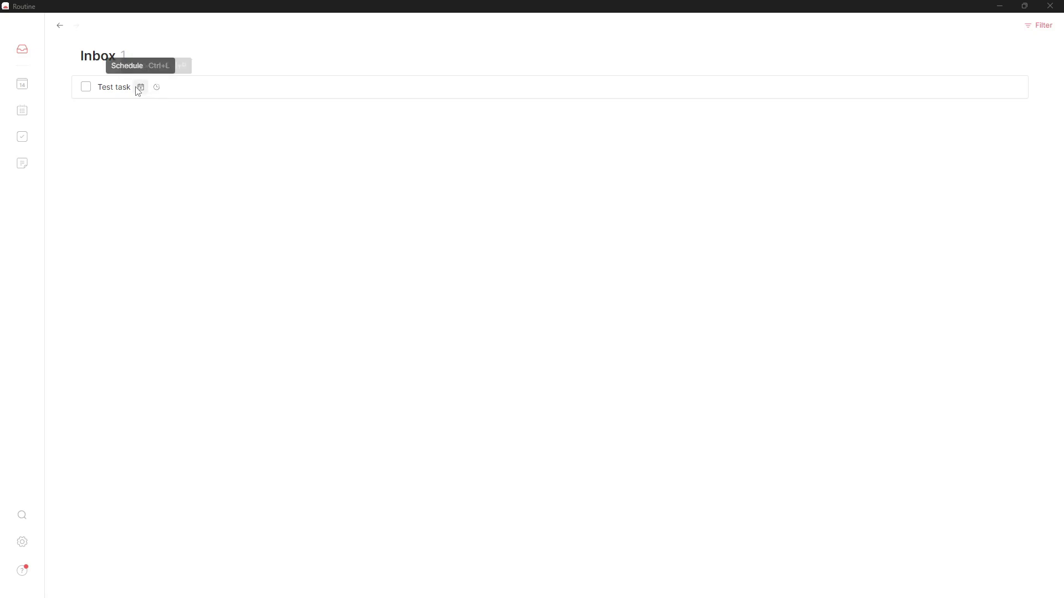
pyautogui.click(158, 88)
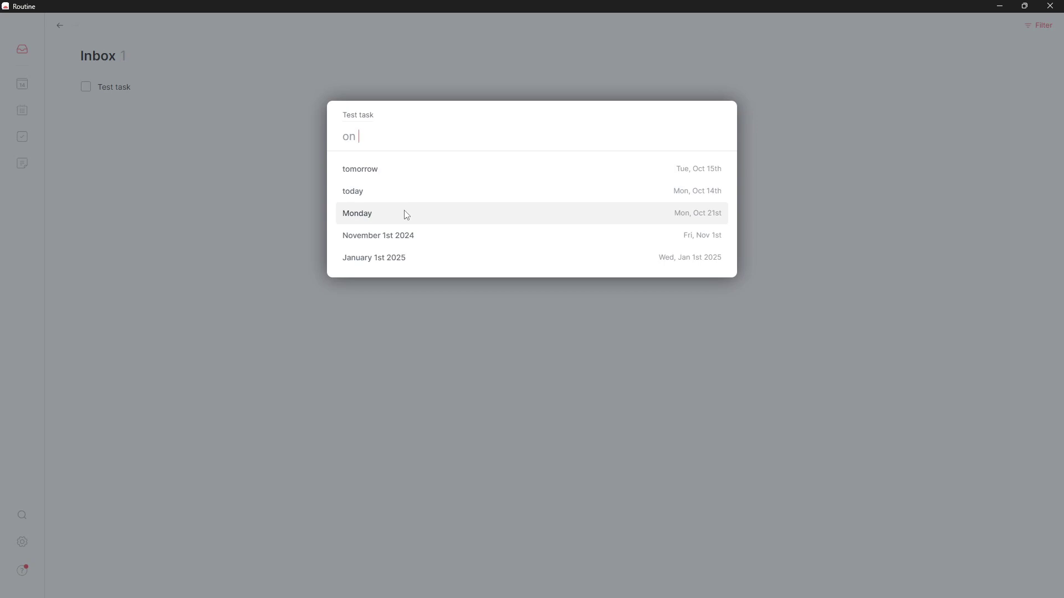
pyautogui.write('mon')
pyautogui.press('Down')
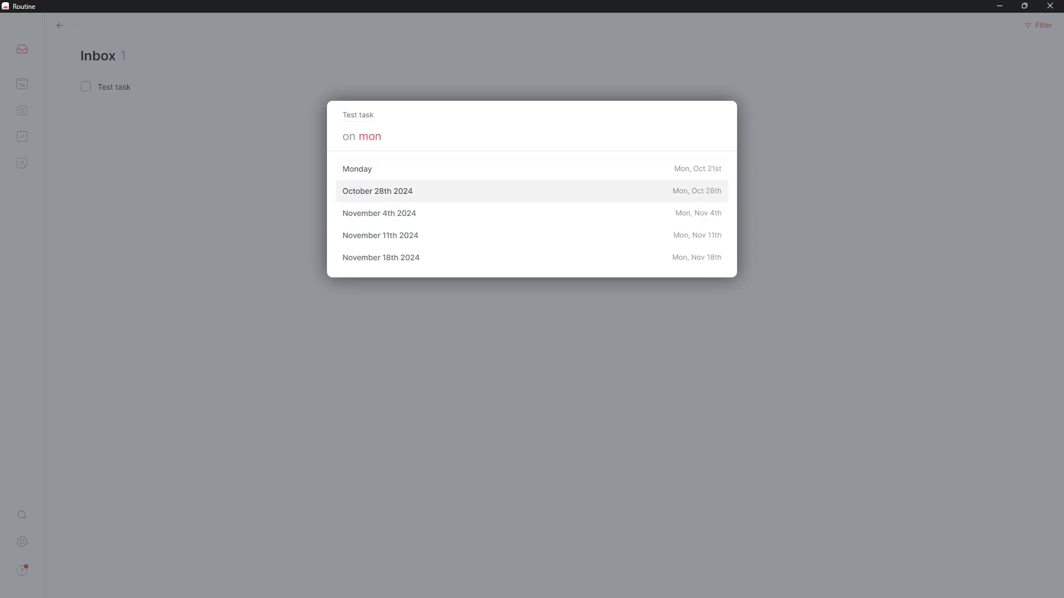
pyautogui.press('Return')
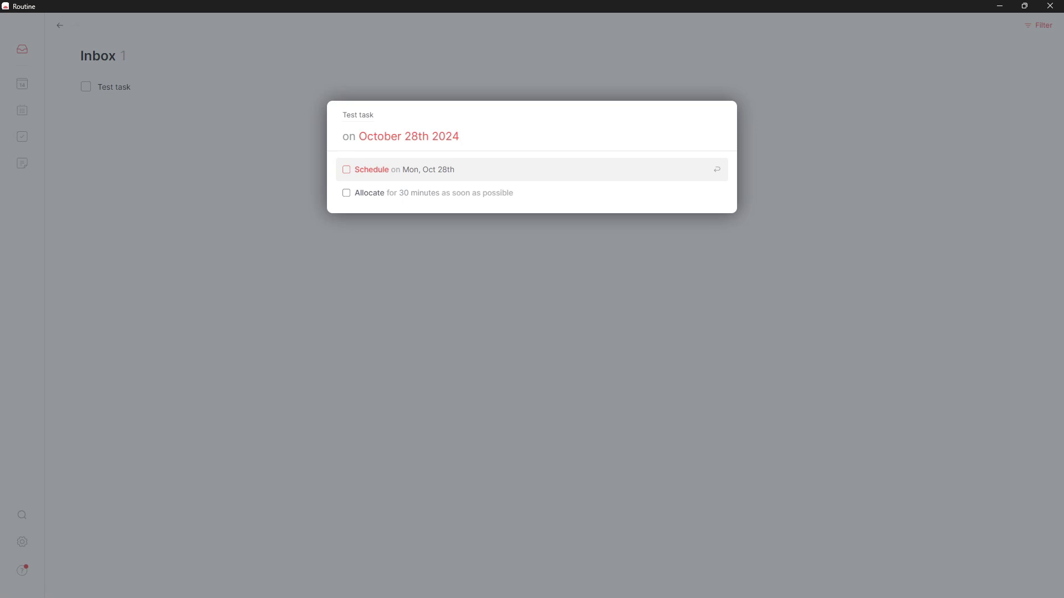
pyautogui.press('Return')
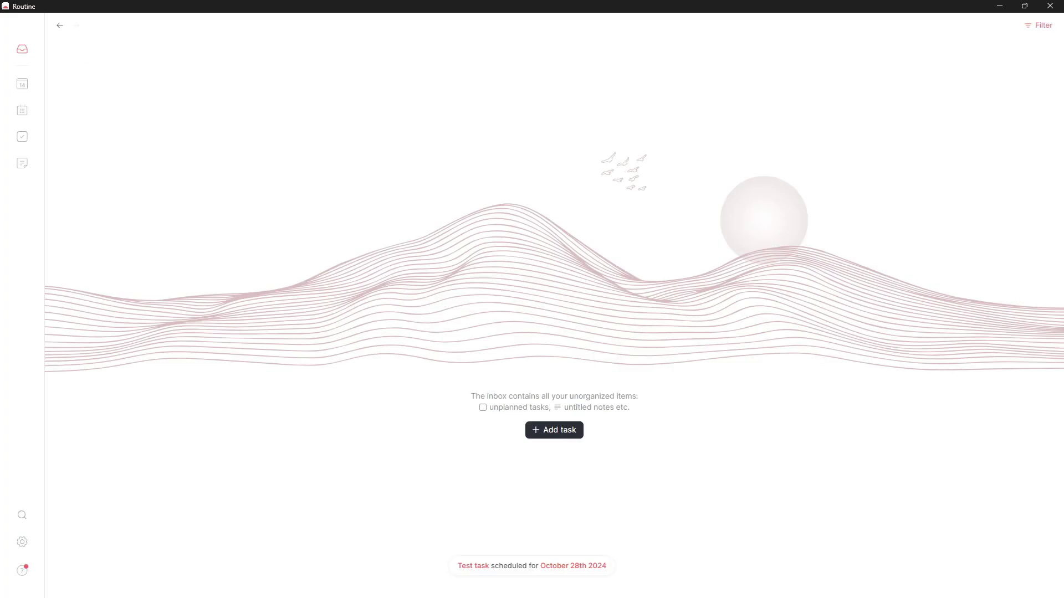
# - Browse the agenda between Monday 14 and Tuesday 15, then return to the Inbox
pyautogui.click(23, 84)
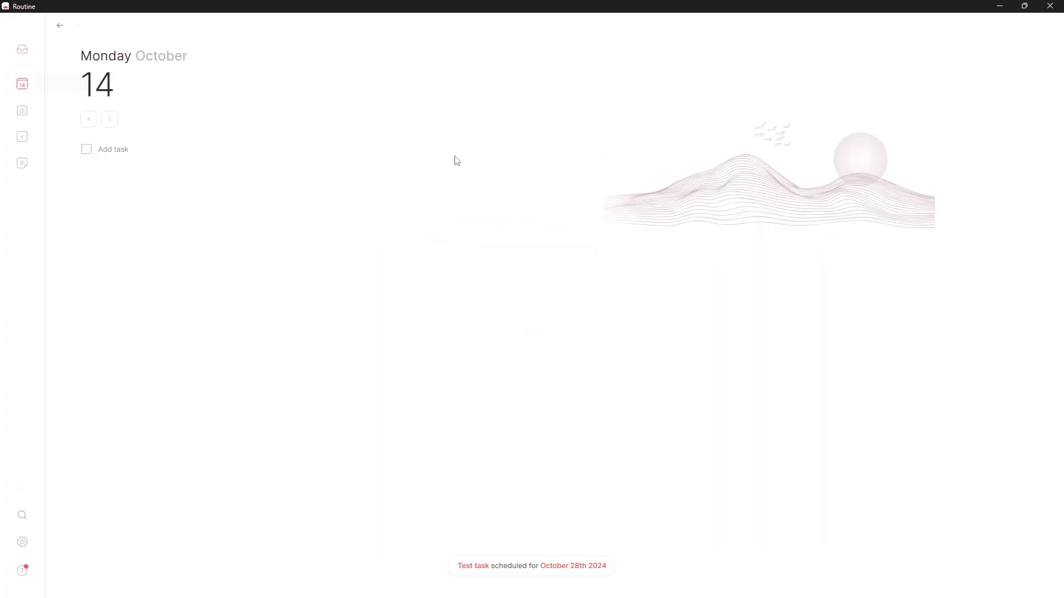
pyautogui.click(110, 119)
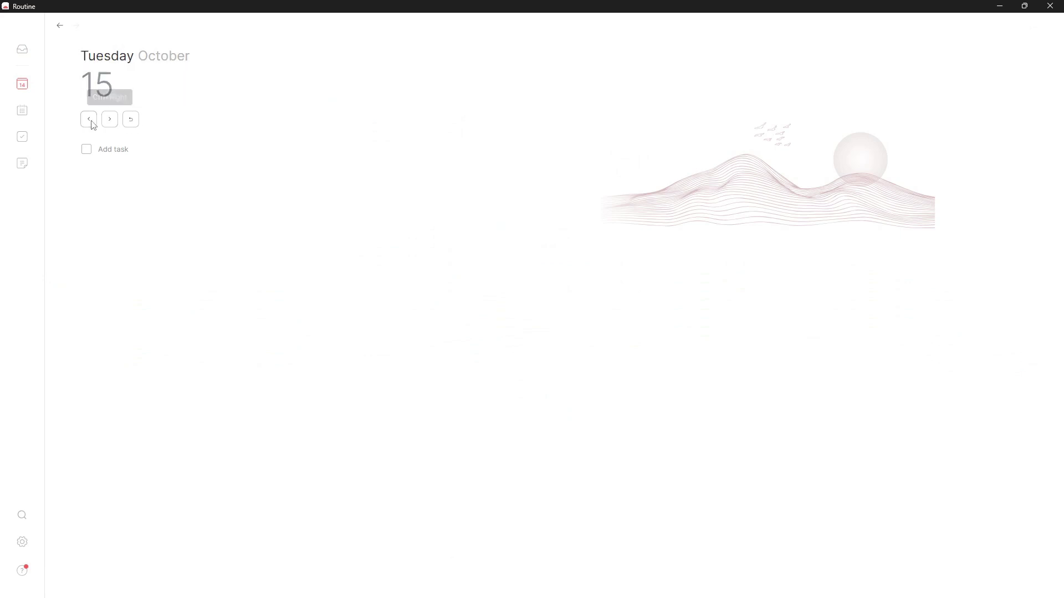
pyautogui.click(85, 122)
pyautogui.click(111, 122)
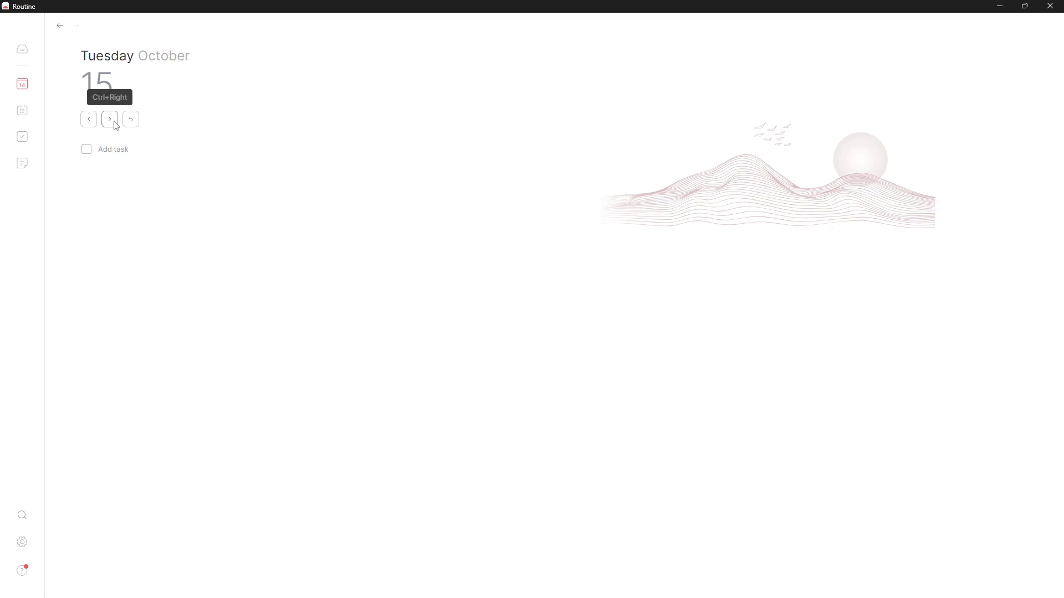
pyautogui.click(86, 120)
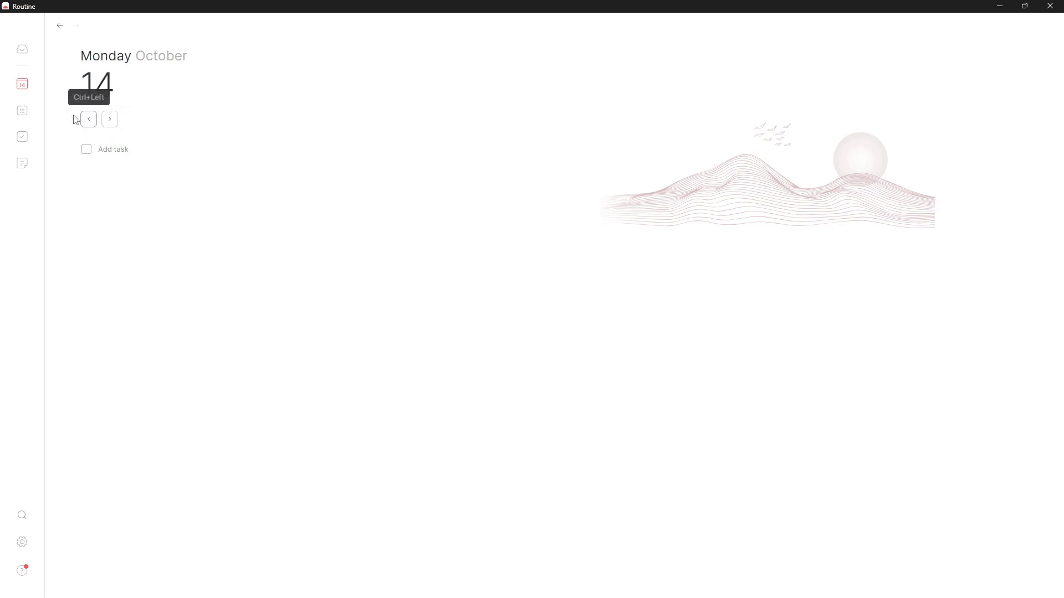
pyautogui.click(22, 50)
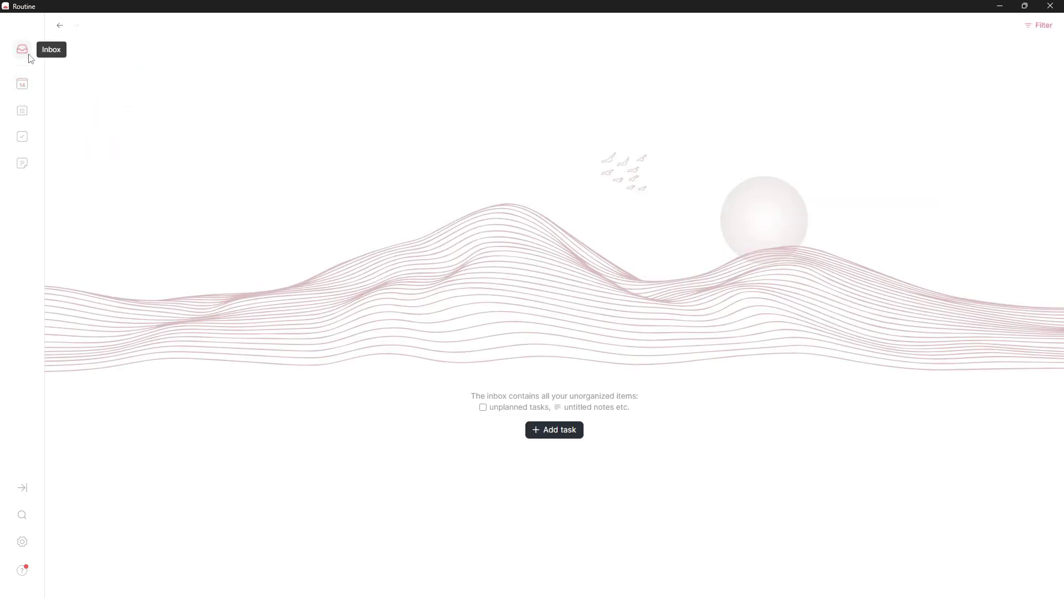
# - Create a task named 'Test 2 task' and schedule it for tomorrow
pyautogui.click(552, 432)
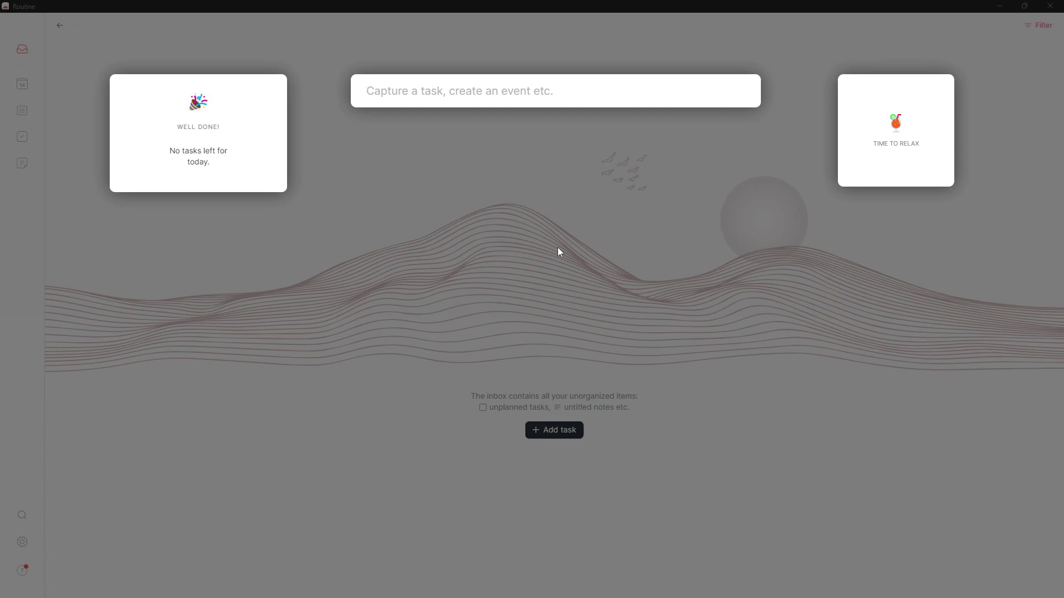
pyautogui.write('Test 2')
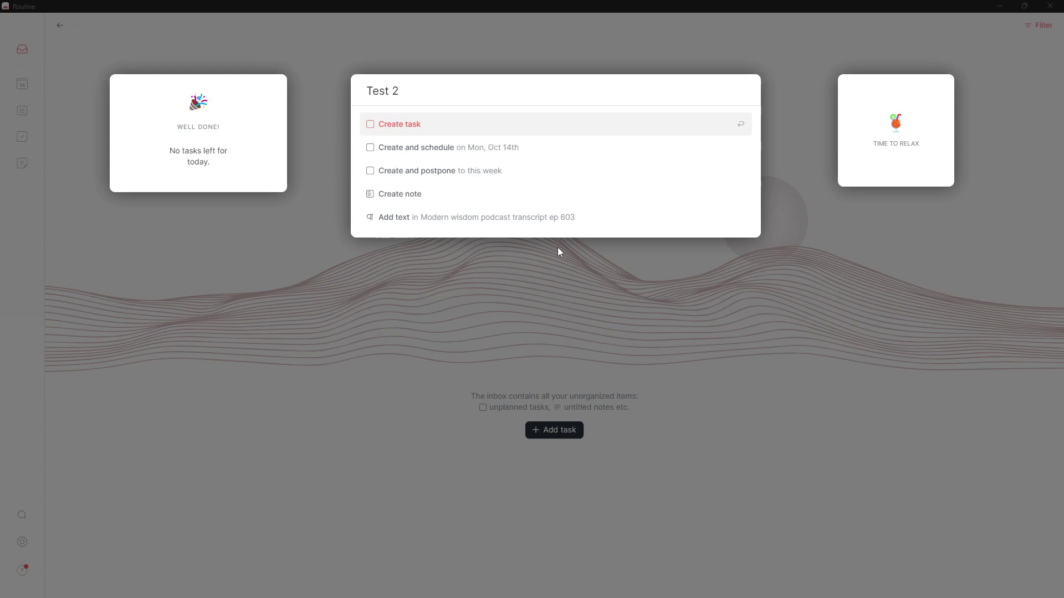
pyautogui.write(' task')
pyautogui.press('Return')
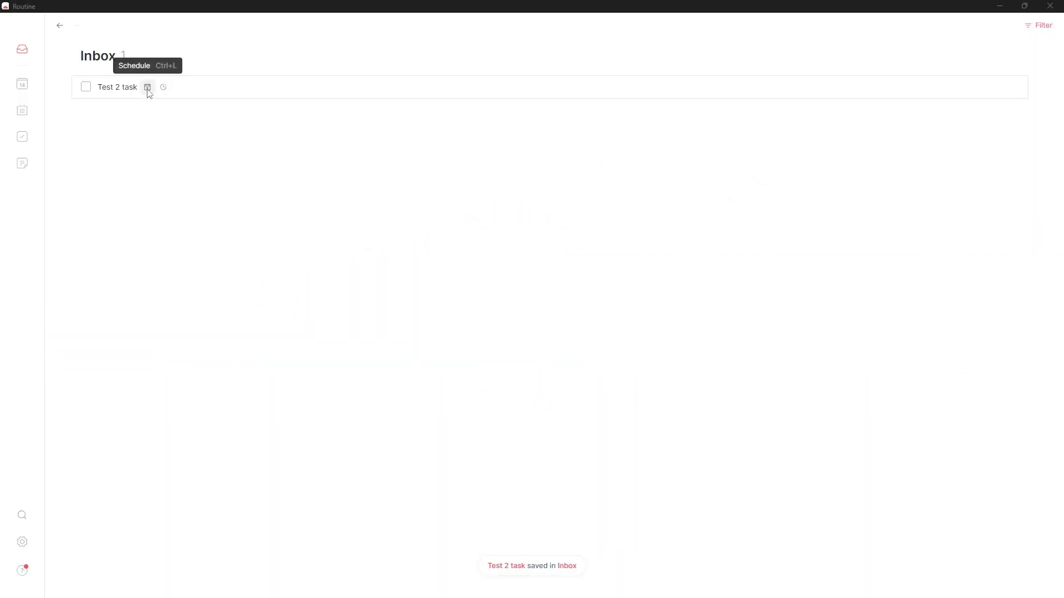
pyautogui.click(148, 89)
pyautogui.click(399, 173)
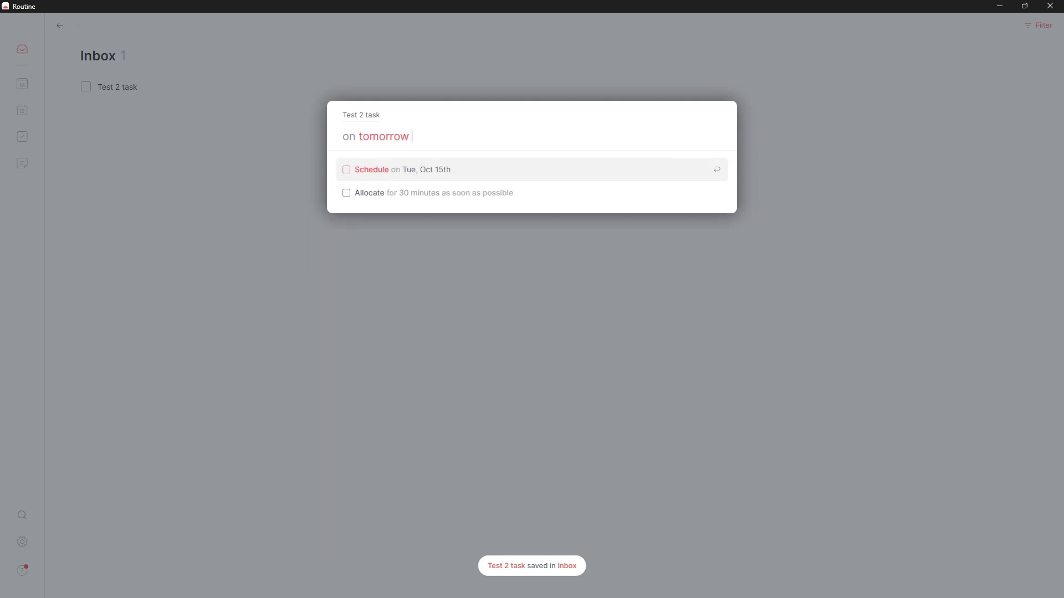
pyautogui.click(376, 173)
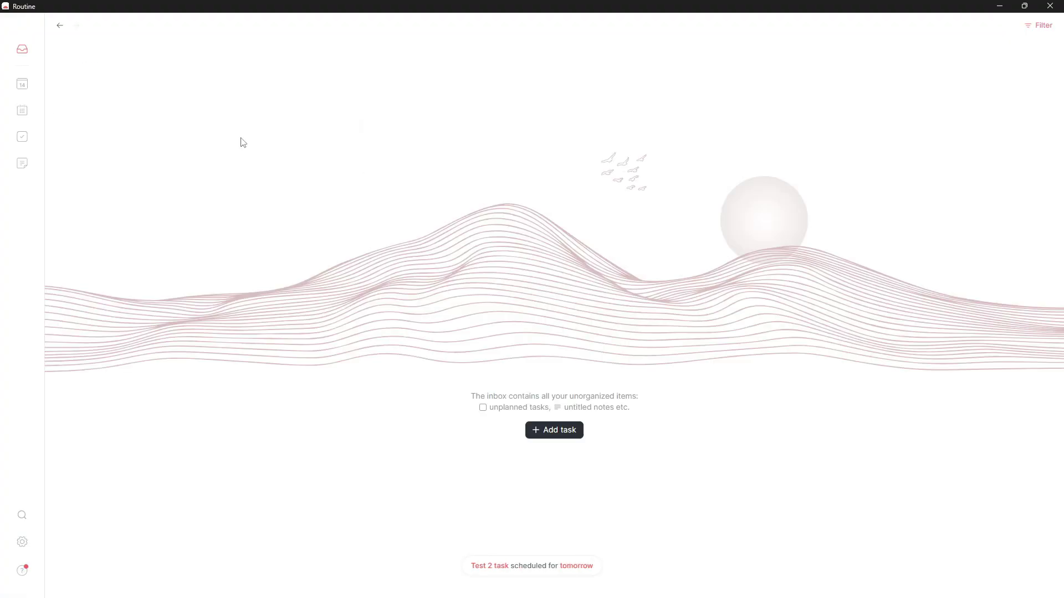
# - On the Tuesday 15 agenda, mark Test 2 task as completed
pyautogui.click(23, 86)
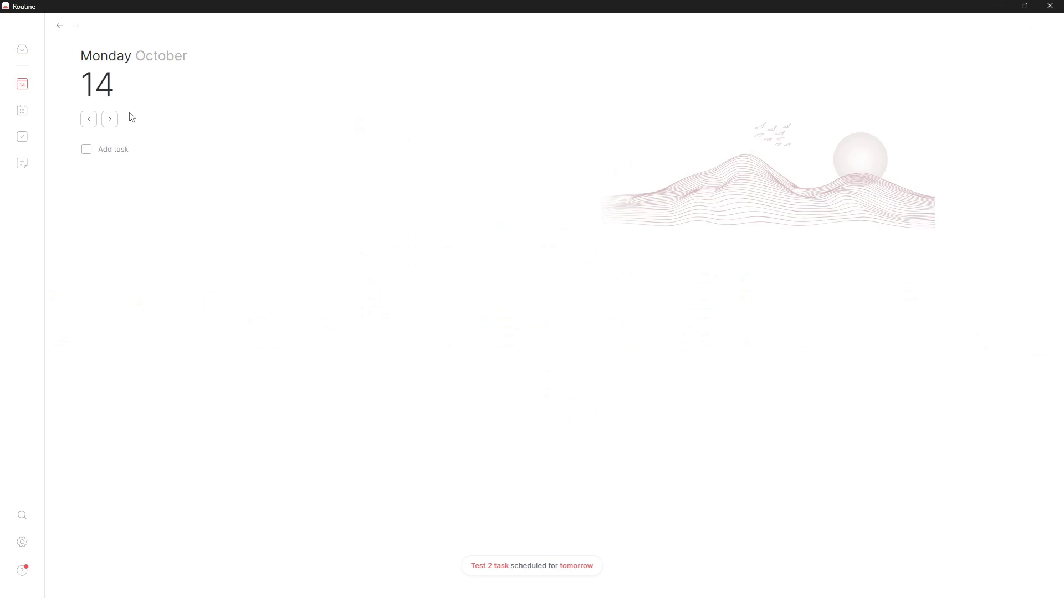
pyautogui.click(110, 118)
pyautogui.click(147, 150)
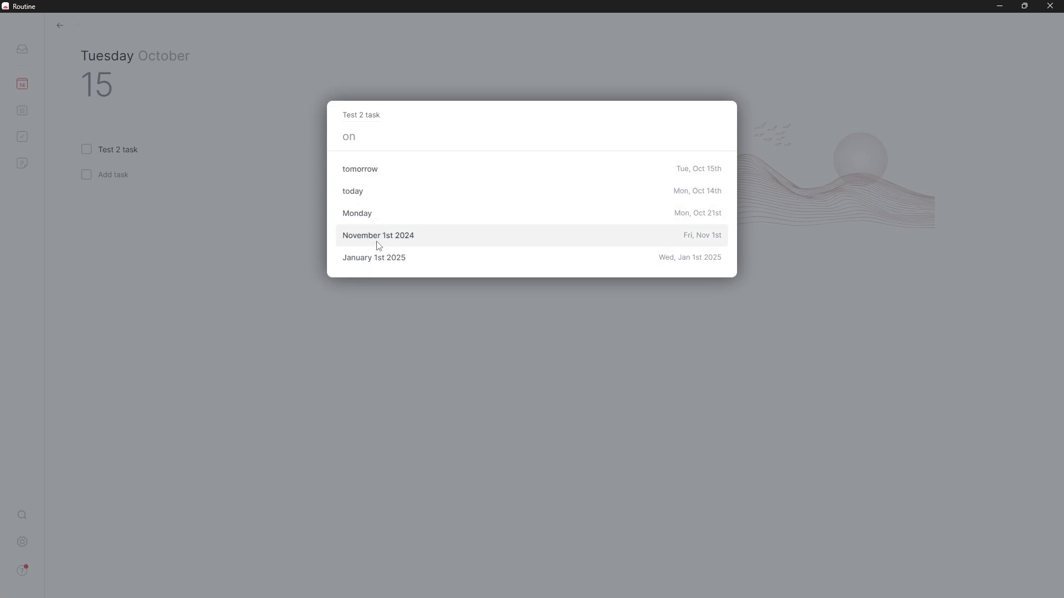
pyautogui.write('g')
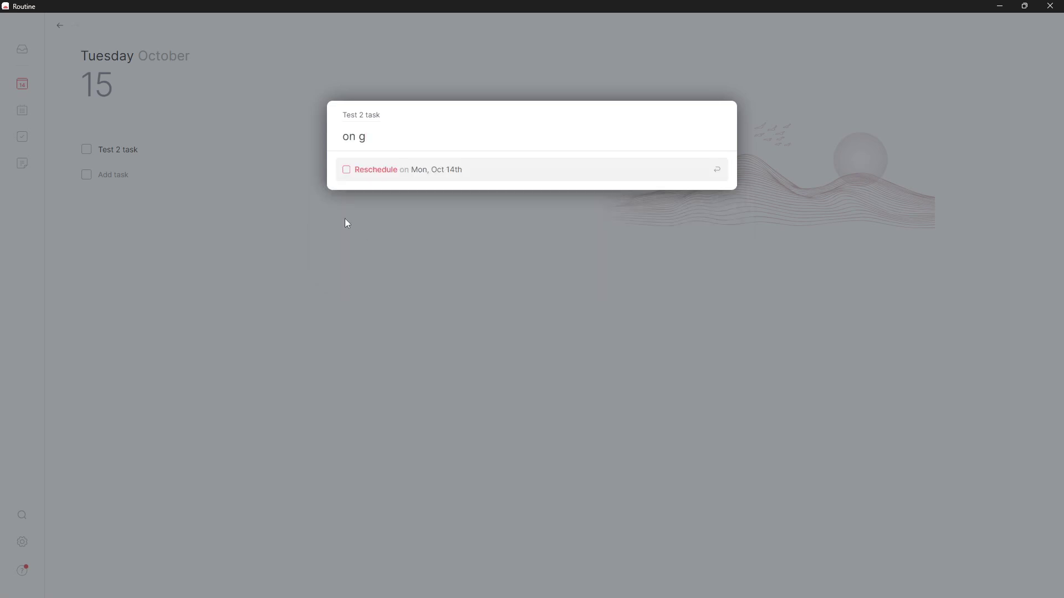
pyautogui.press('Escape')
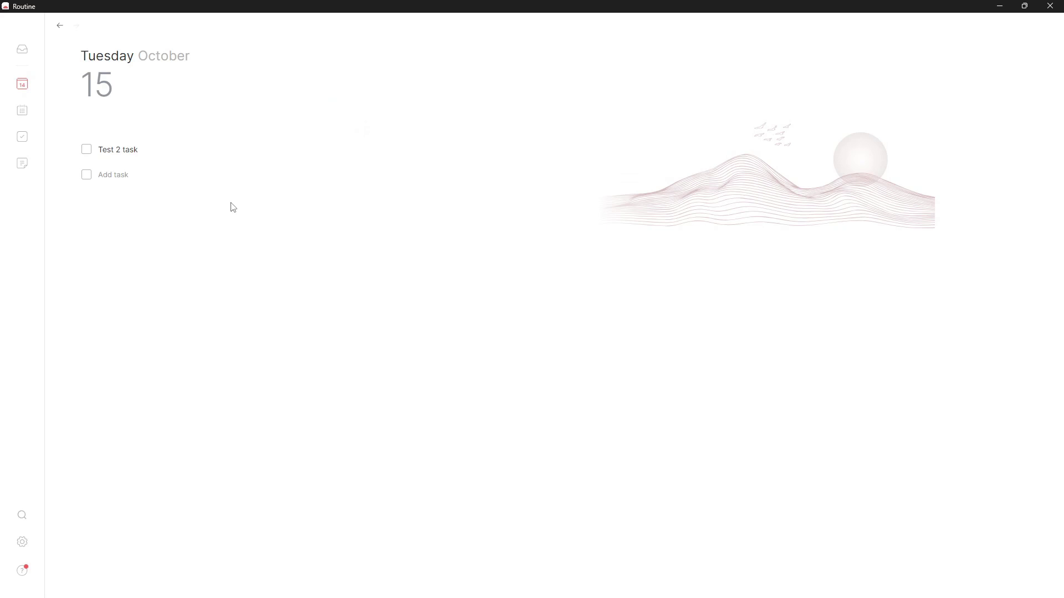
pyautogui.moveTo(138, 131)
pyautogui.click(87, 150)
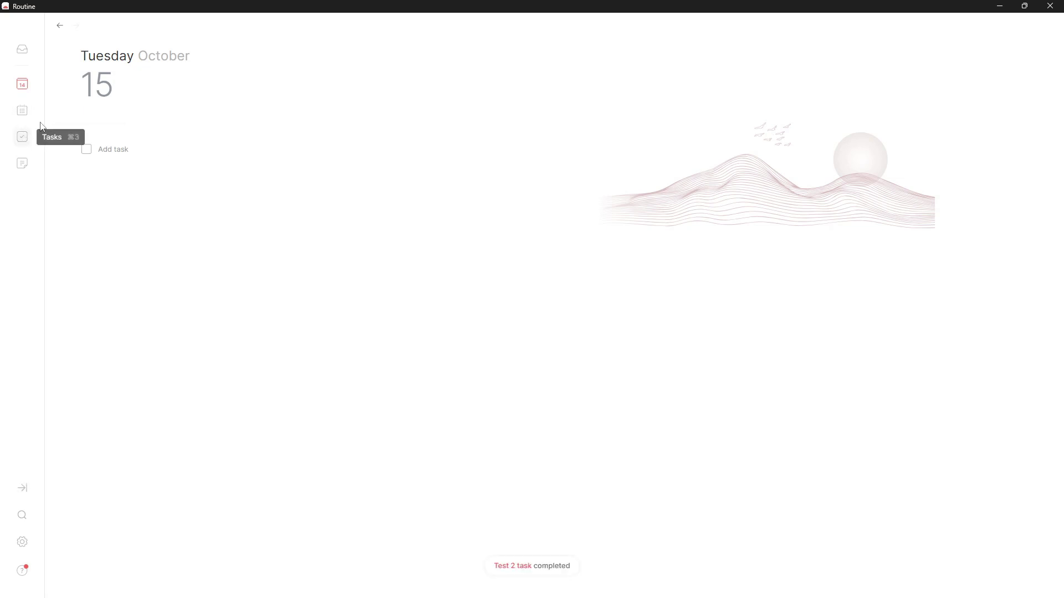
# - Create a task named 'Take out the trash' in the Inbox
pyautogui.click(21, 113)
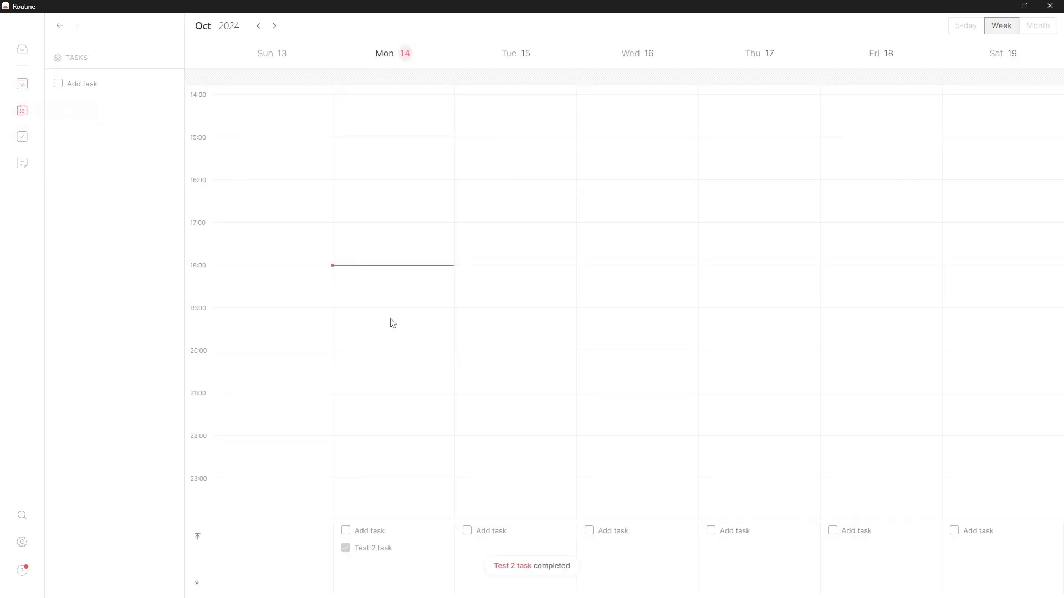
pyautogui.click(29, 50)
pyautogui.click(542, 432)
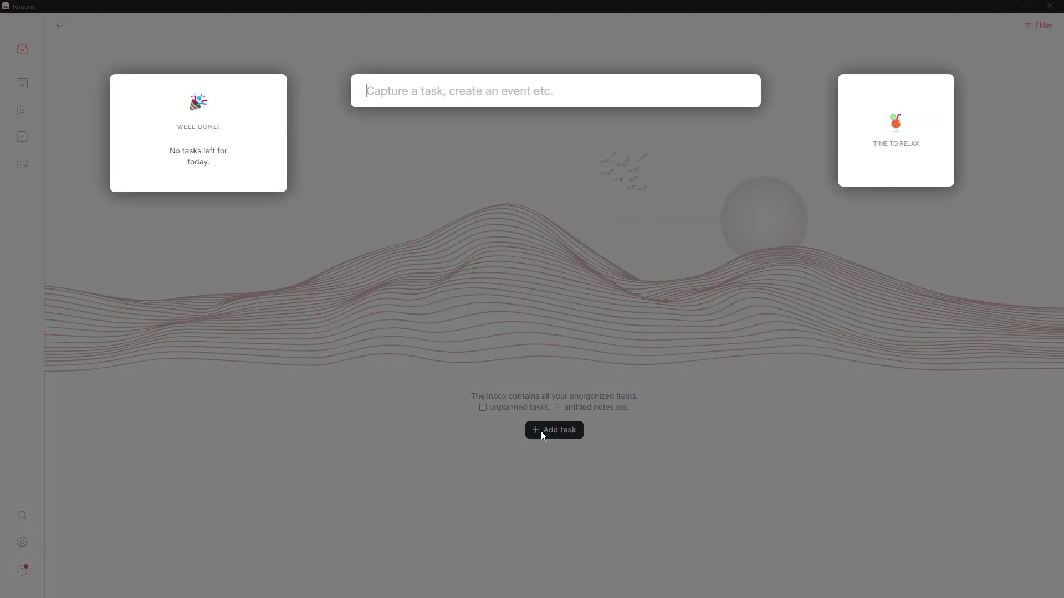
pyautogui.write('Take')
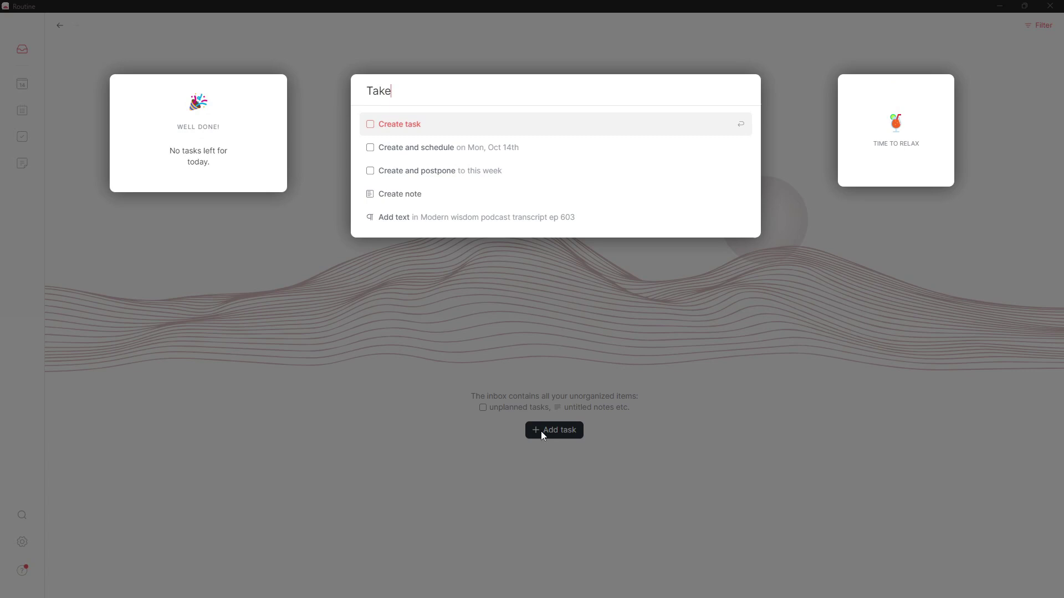
pyautogui.write(' out the trash')
pyautogui.press('Return')
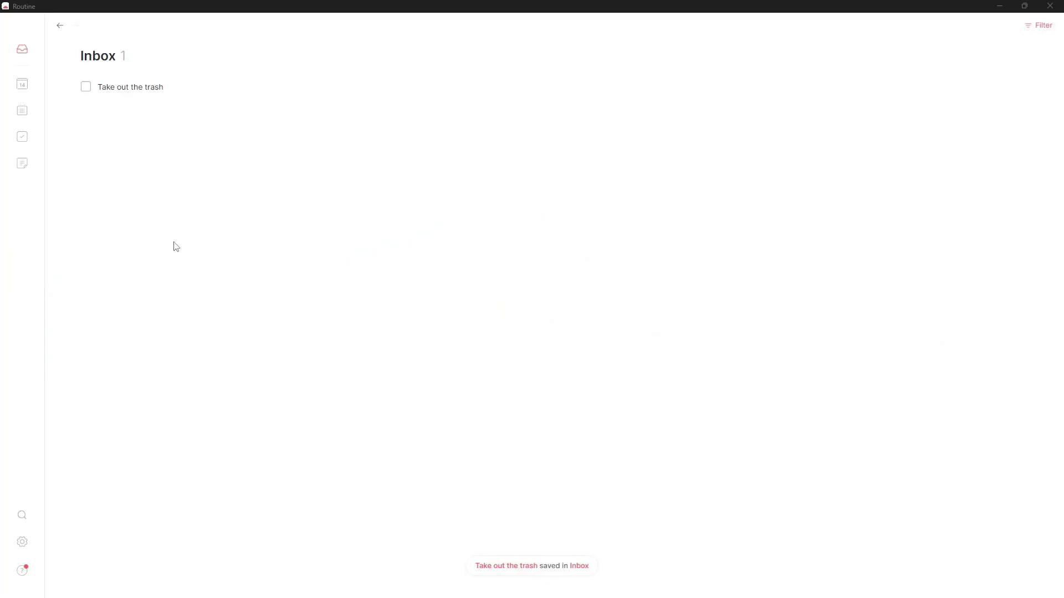
# - Schedule Take out the trash for tomorrow, Tuesday 15
pyautogui.click(174, 87)
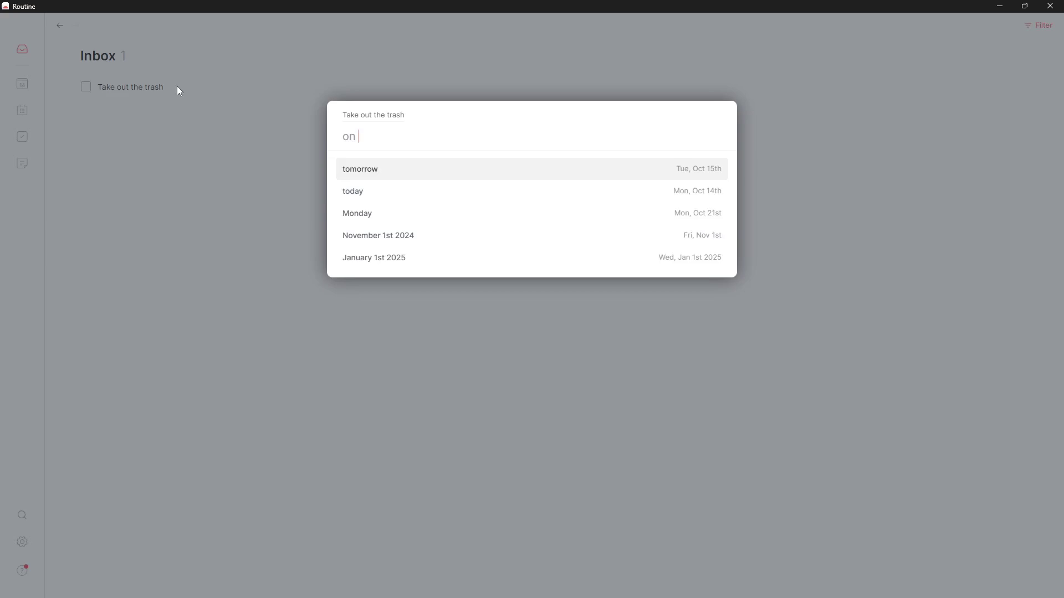
pyautogui.click(415, 176)
pyautogui.click(414, 177)
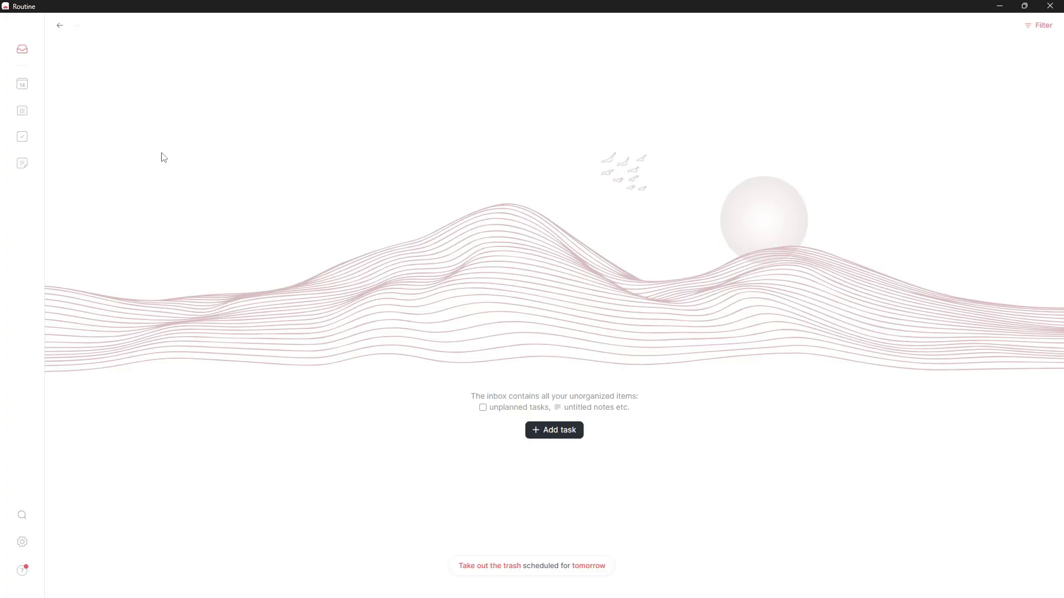
pyautogui.click(22, 86)
# - Drag Take out the trash into a 17:00–18:00 block on the week calendar and mark it completed
pyautogui.click(22, 111)
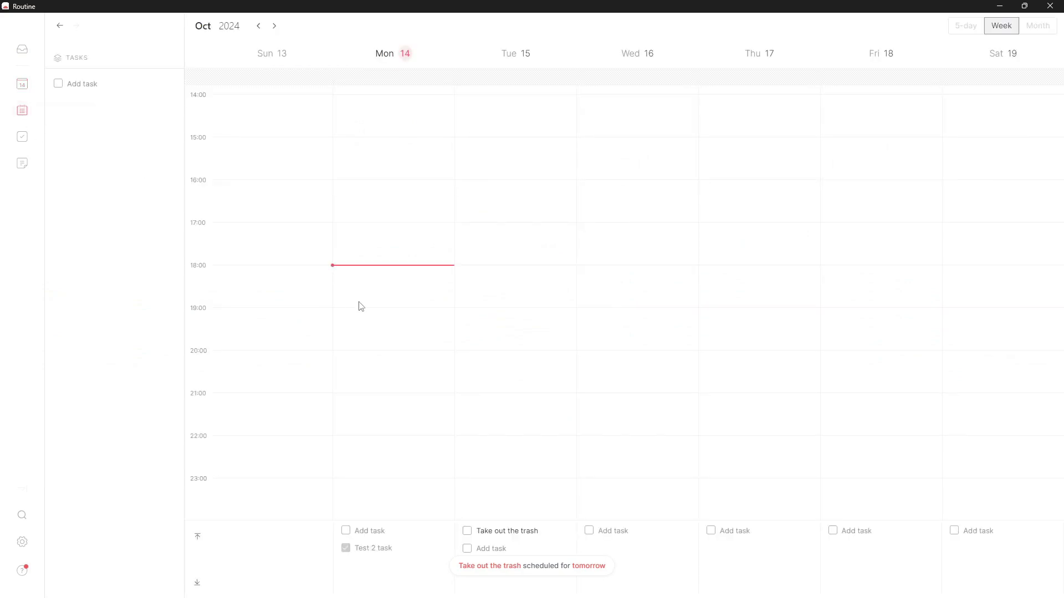
pyautogui.moveTo(506, 531); pyautogui.dragTo(502, 304)
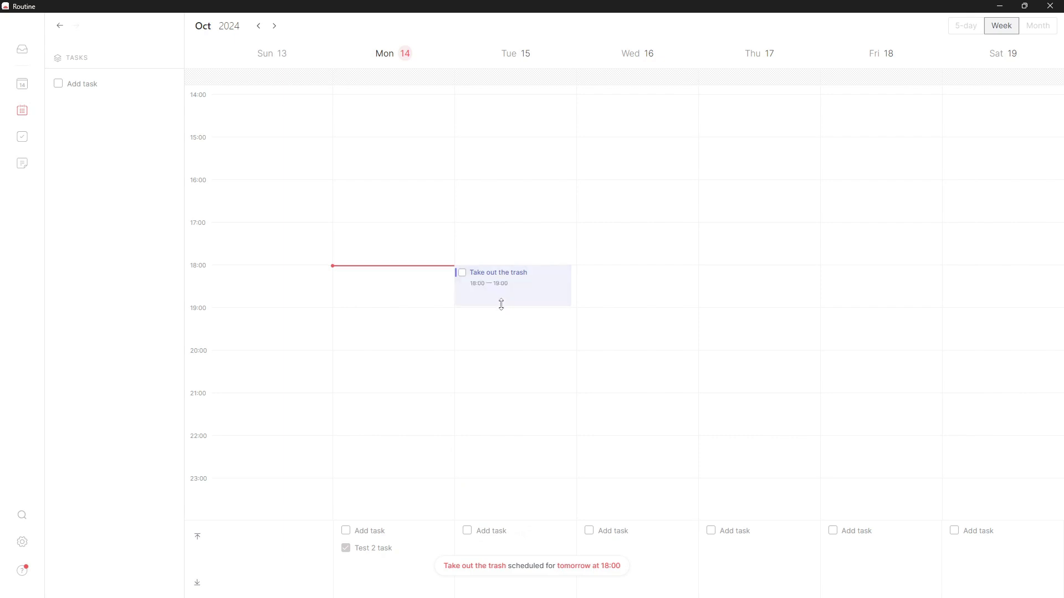
pyautogui.click(462, 273)
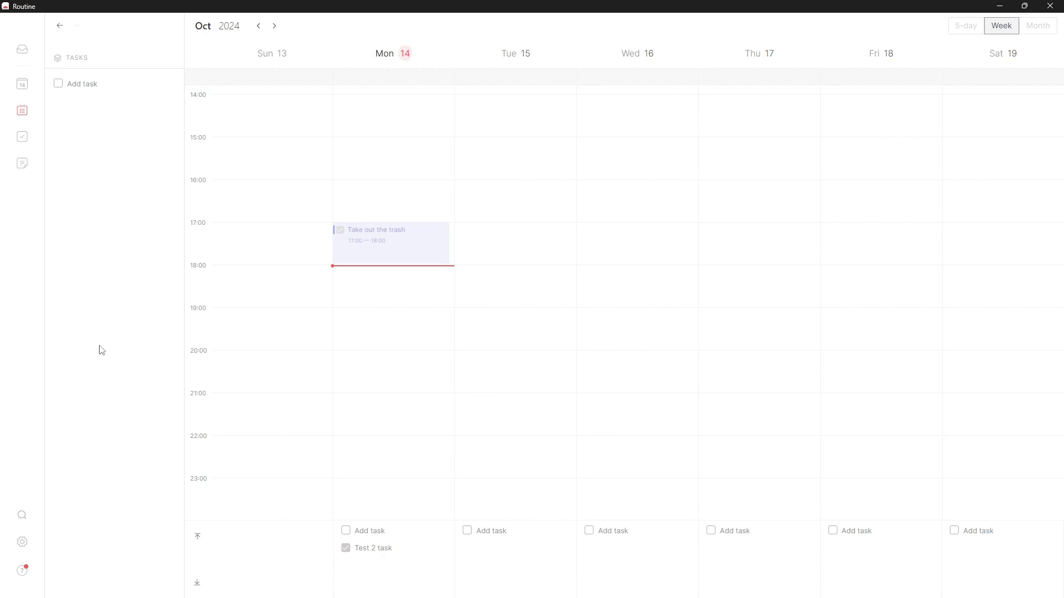
pyautogui.click(24, 58)
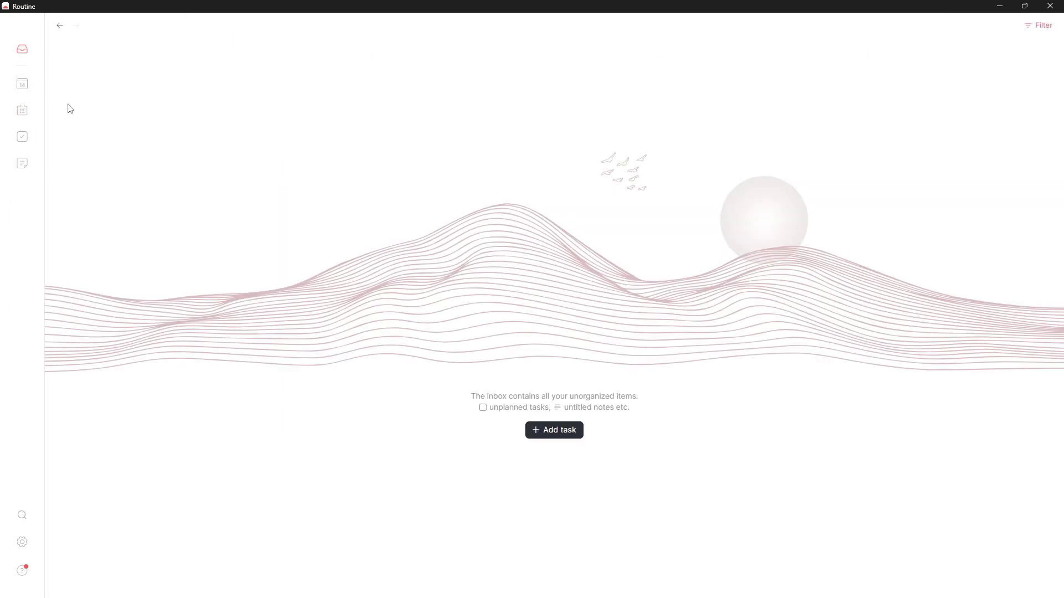
pyautogui.click(25, 115)
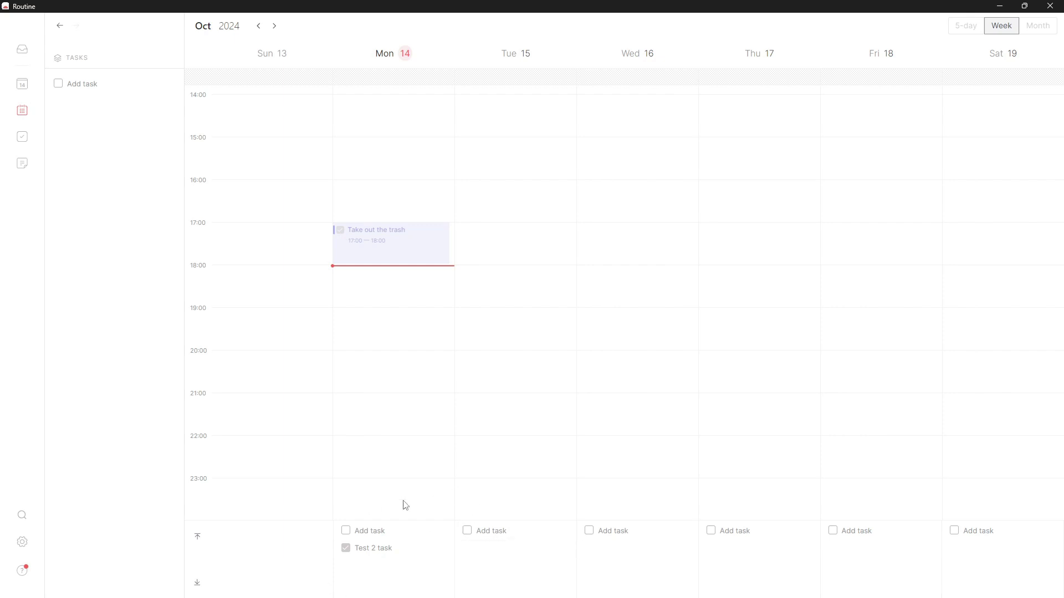
pyautogui.scroll(2, 510, 304)
pyautogui.scroll(4, 553, 323)
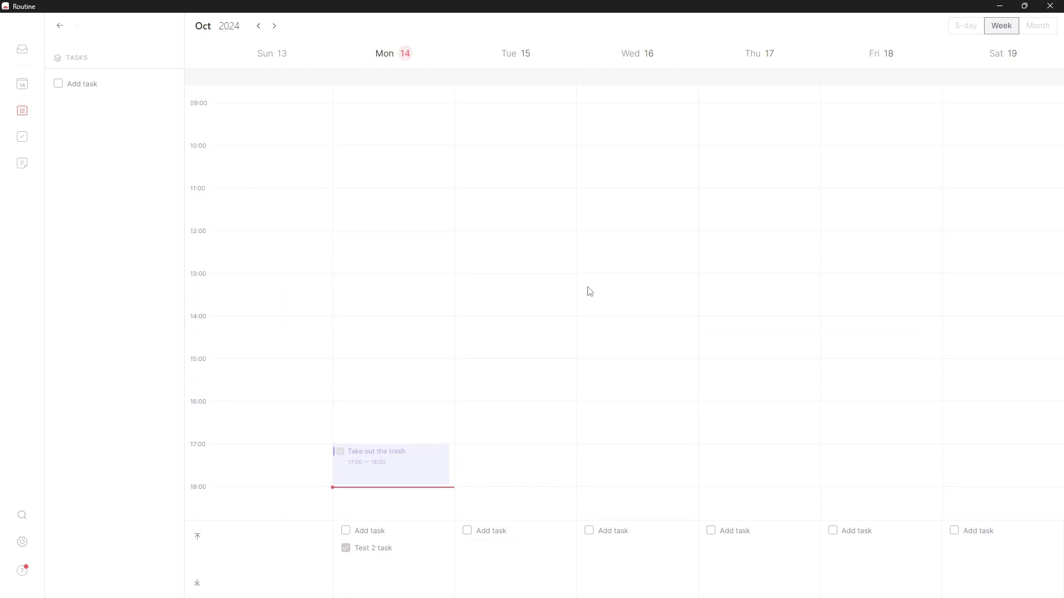
pyautogui.scroll(-4, 587, 290)
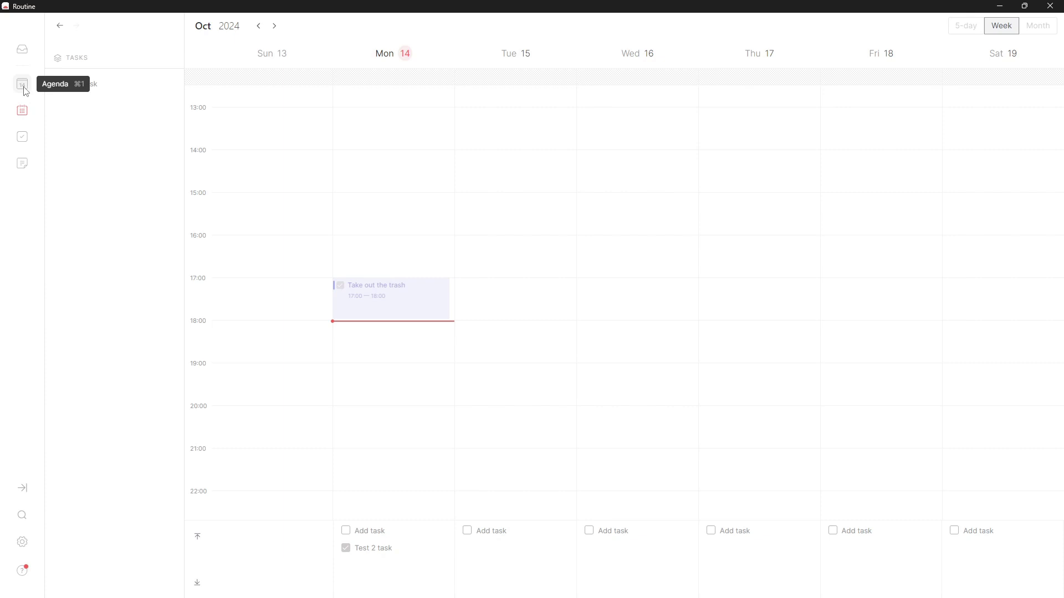
pyautogui.click(24, 54)
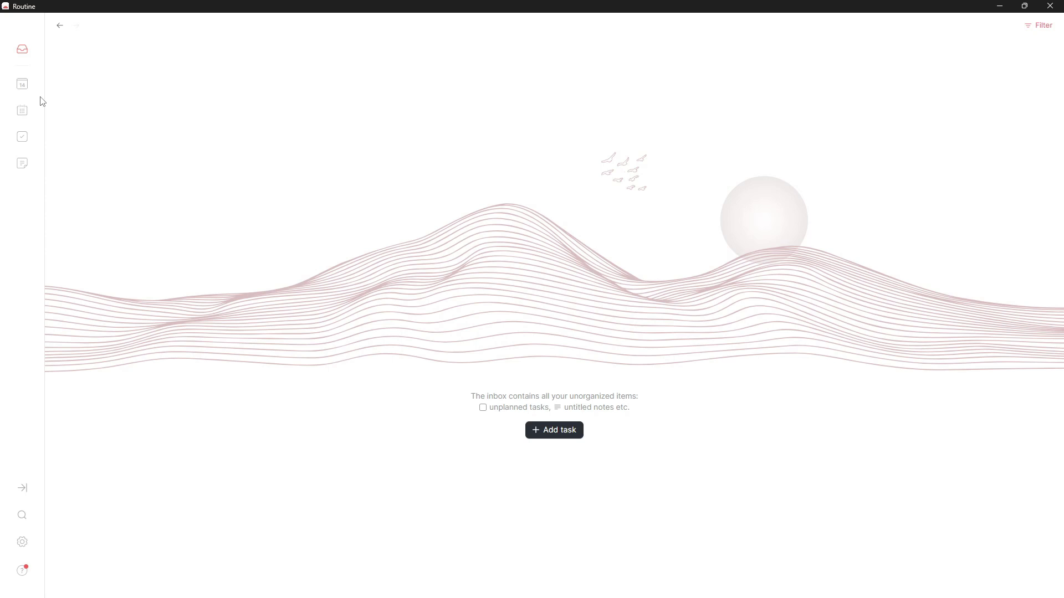
pyautogui.click(23, 110)
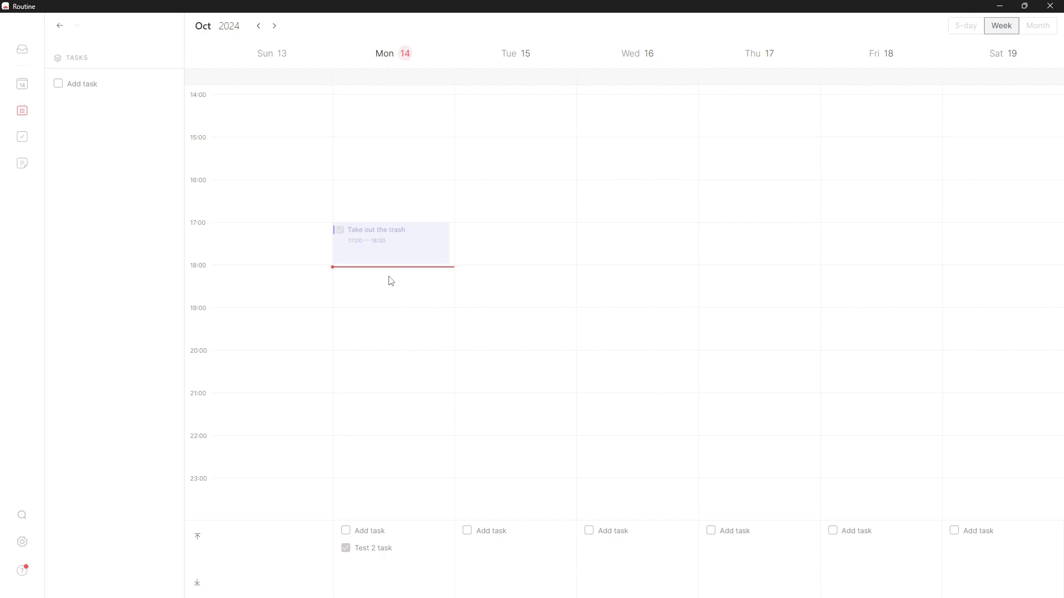
# - Show the Tasks page's Upcoming list, with Test task under Monday 28
pyautogui.click(21, 137)
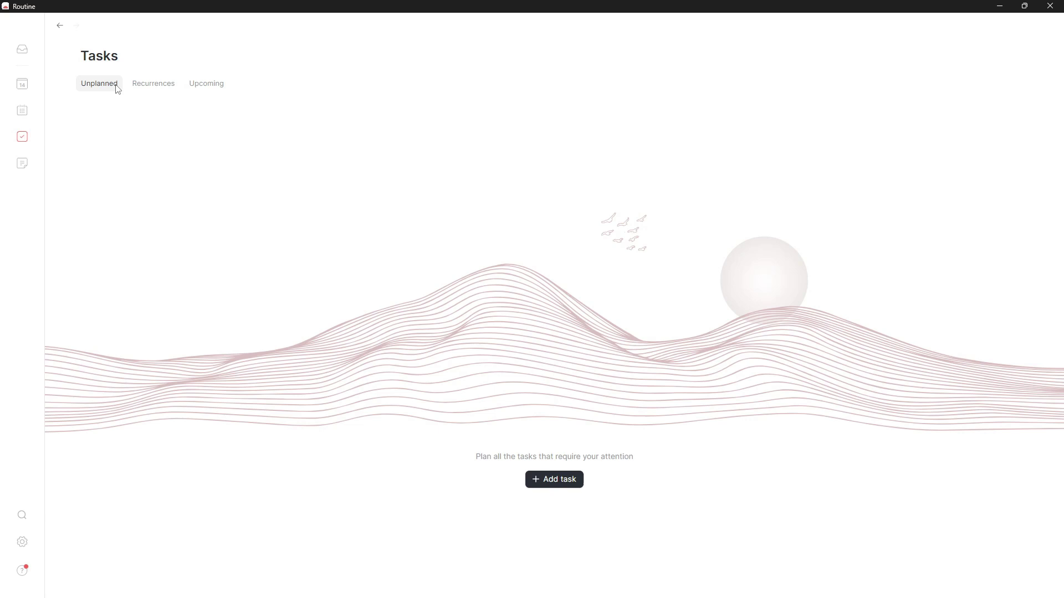
pyautogui.click(157, 85)
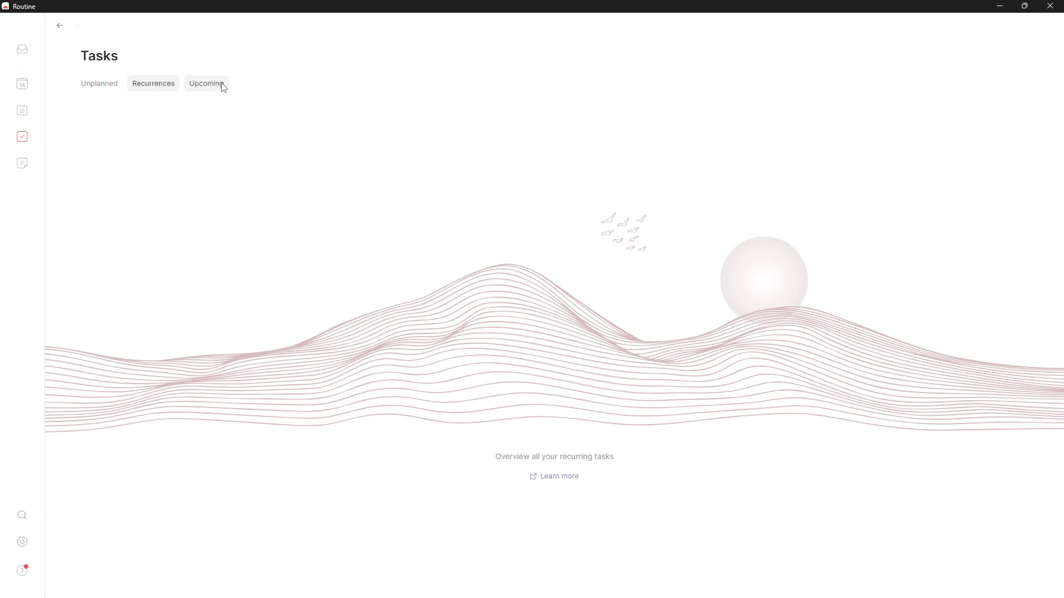
pyautogui.click(221, 84)
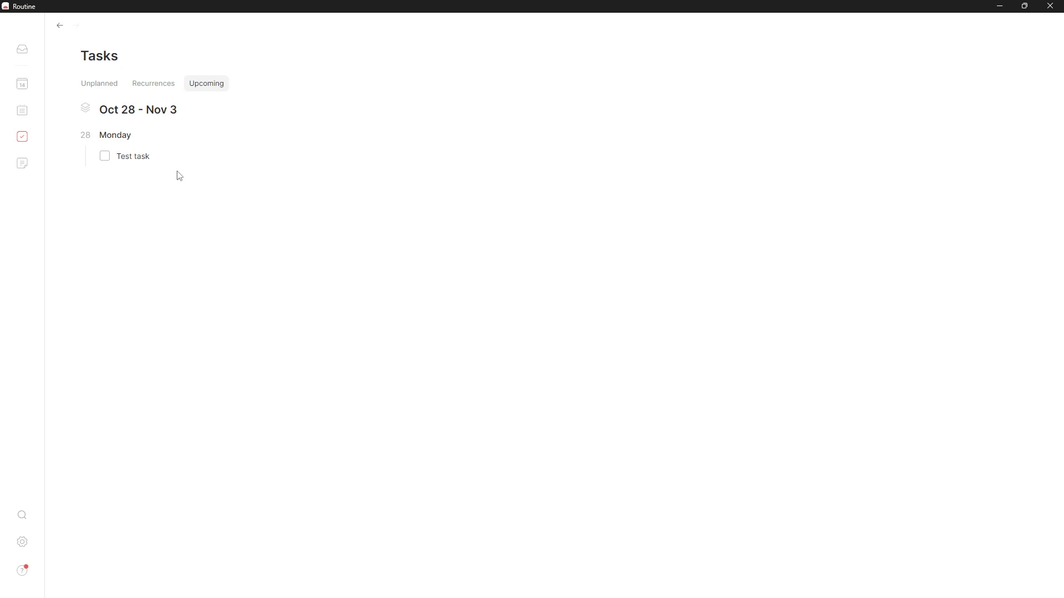
# - Reschedule Test task to Wednesday, October 16 and view it on the week calendar
pyautogui.click(187, 160)
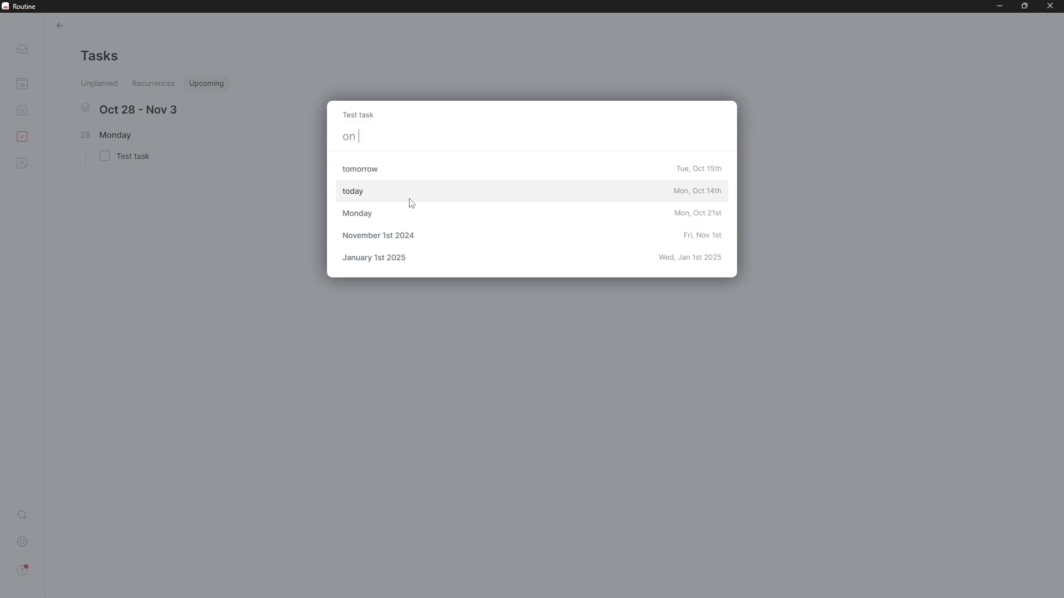
pyautogui.write('we')
pyautogui.press('Return')
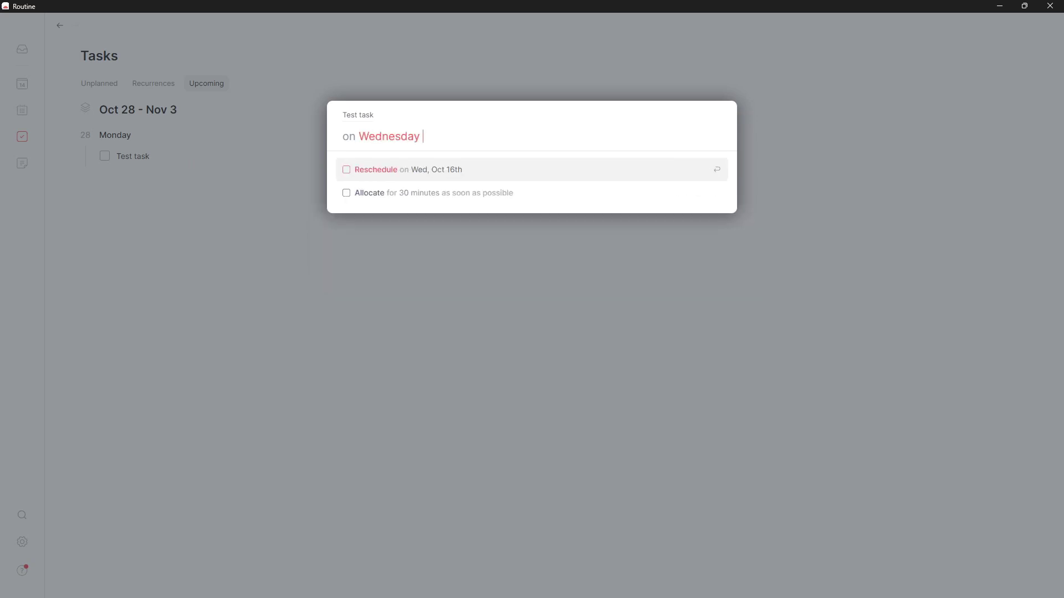
pyautogui.press('Return')
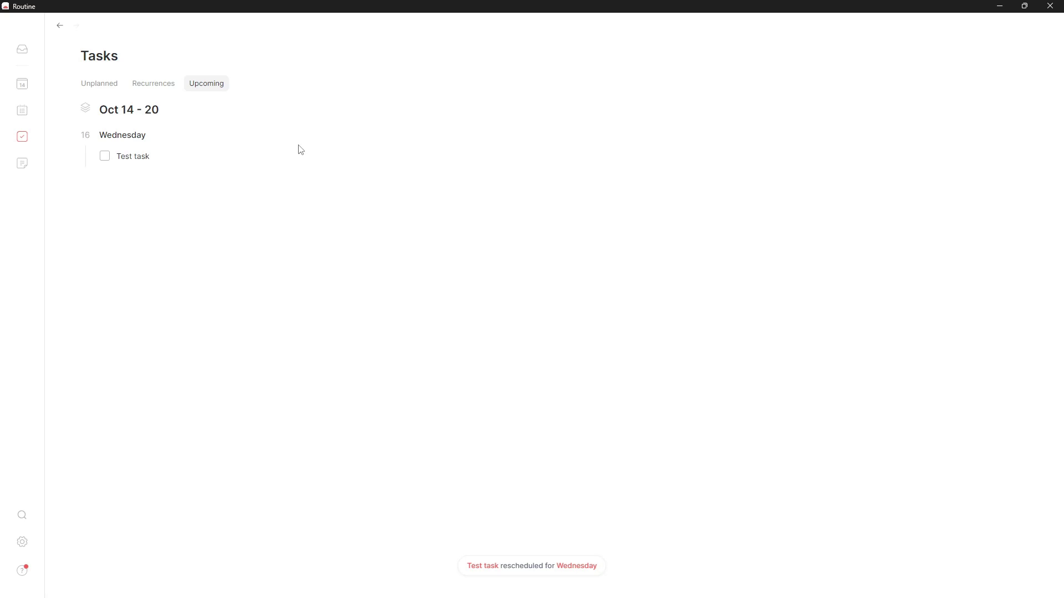
pyautogui.click(22, 110)
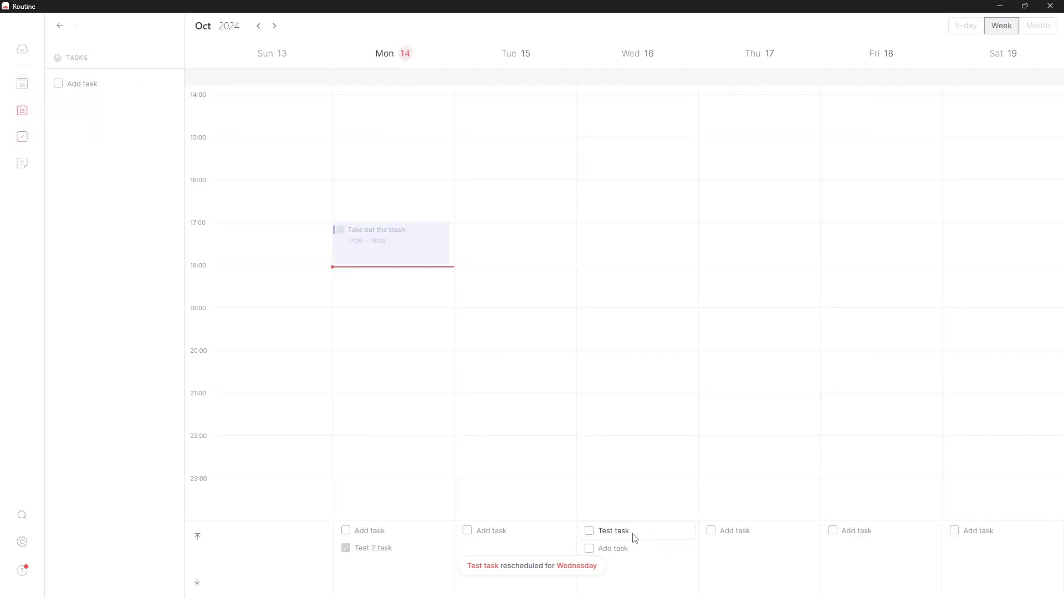
# - Reschedule Test task to Thursday 17 and find it at 08:00 on the week calendar
pyautogui.click(22, 136)
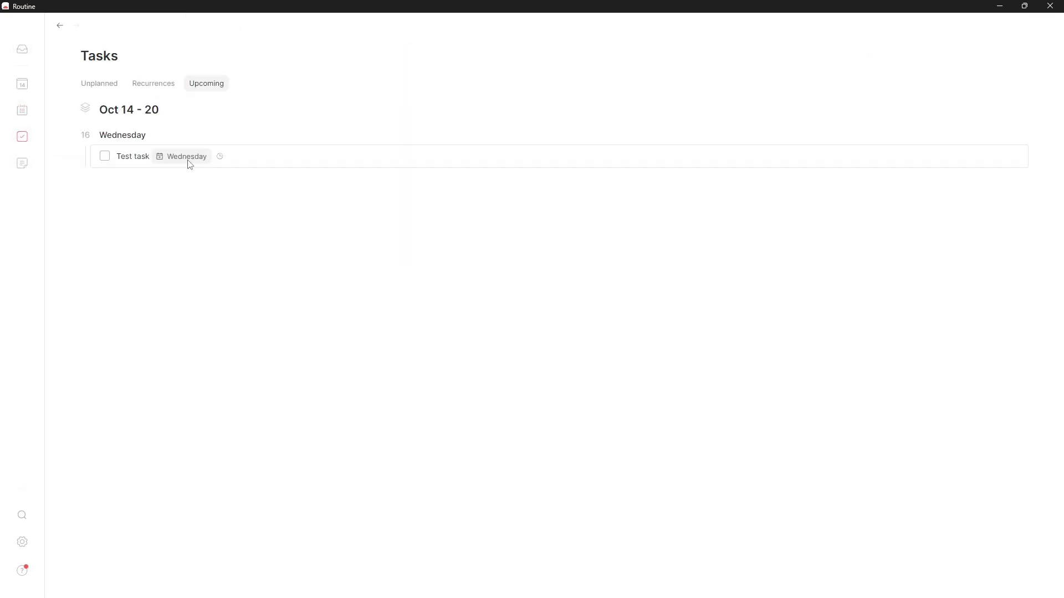
pyautogui.click(187, 163)
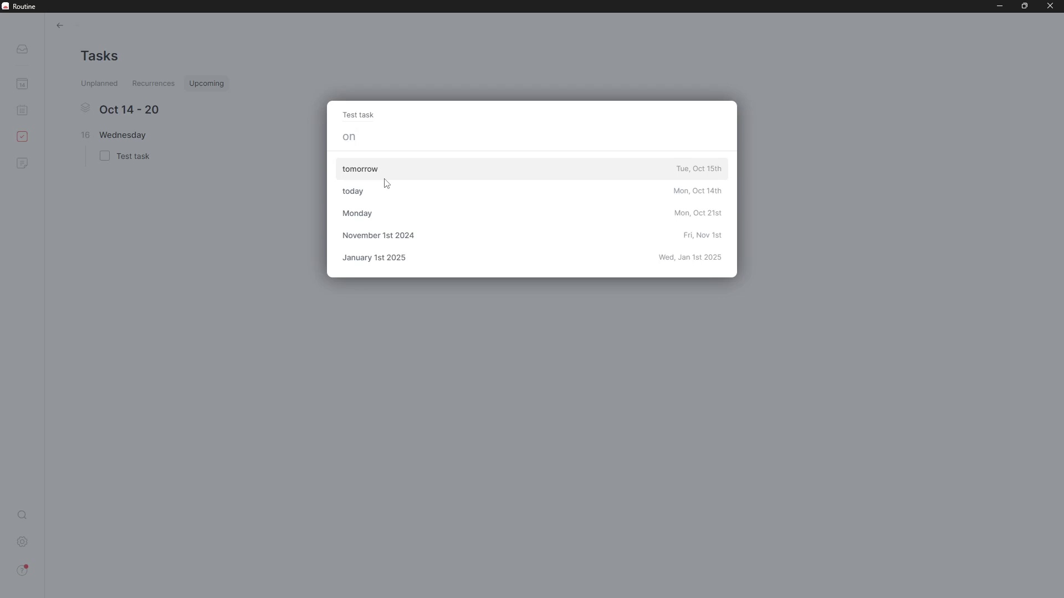
pyautogui.write('thur')
pyautogui.press('Return')
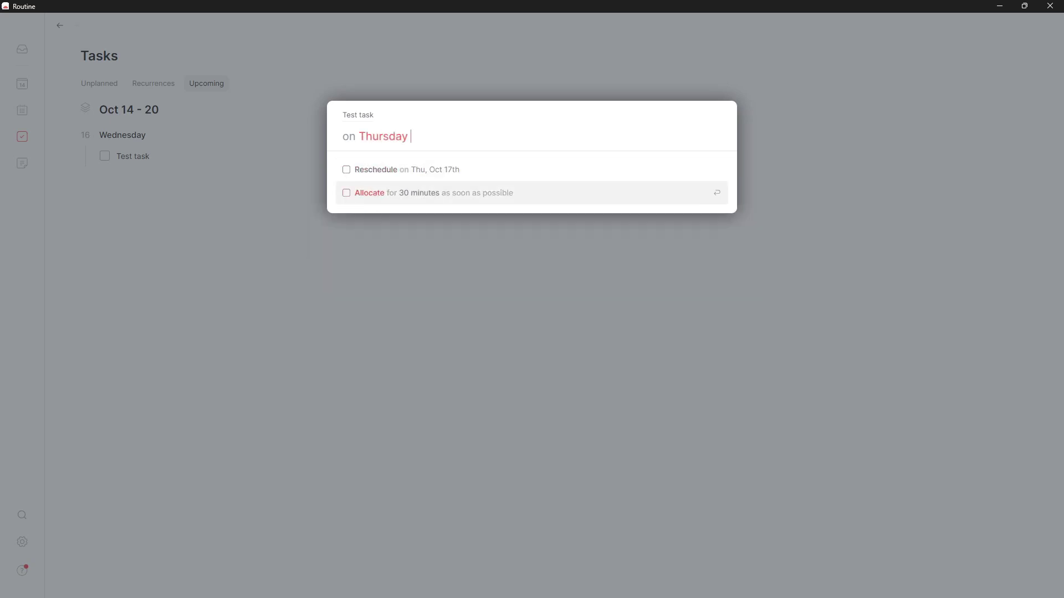
pyautogui.press('Return')
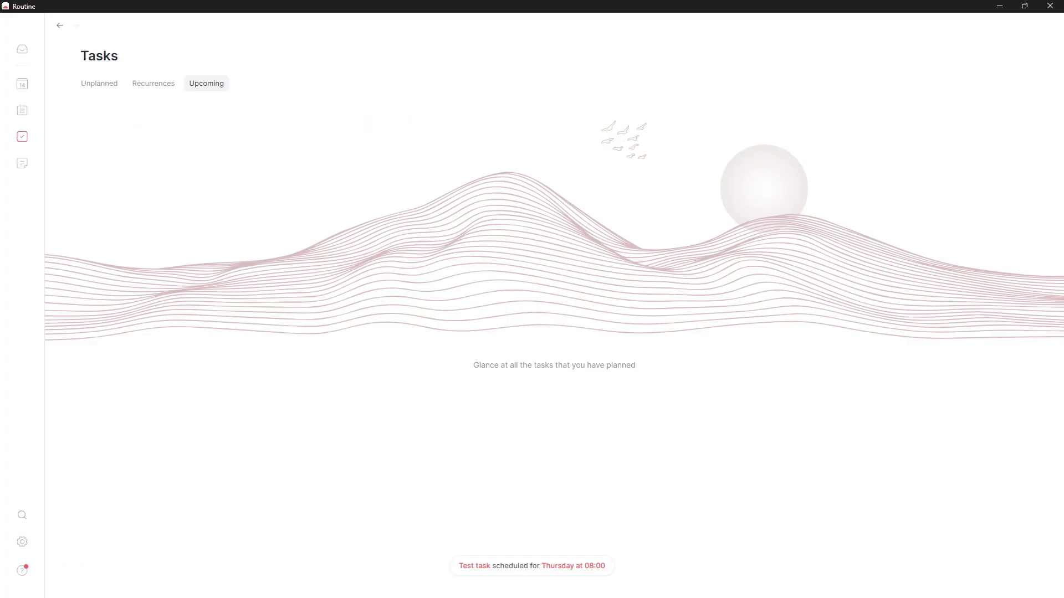
pyautogui.click(22, 113)
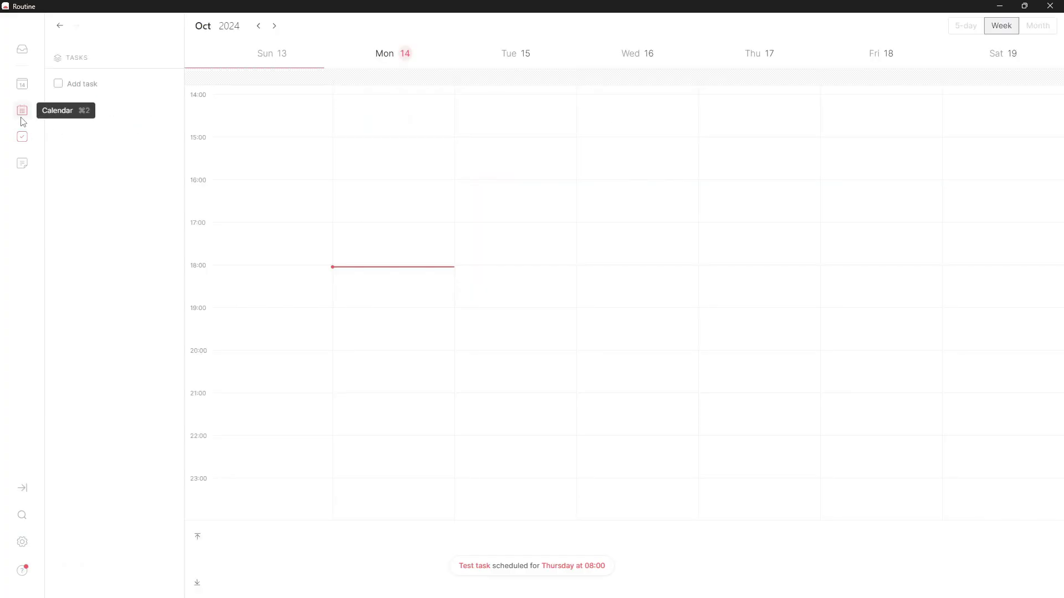
pyautogui.scroll(8, 518, 421)
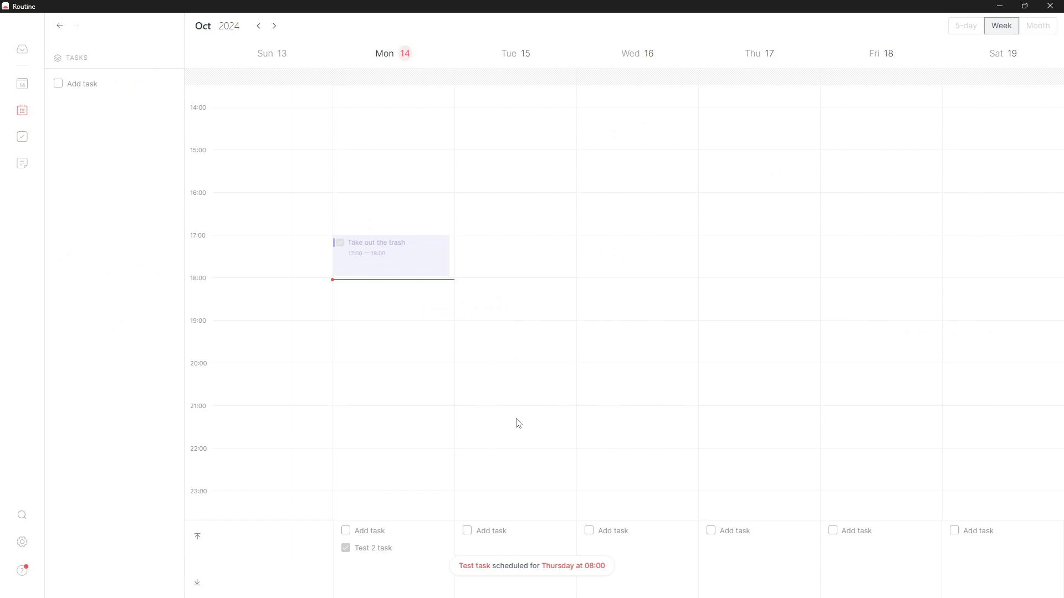
pyautogui.scroll(2, 517, 403)
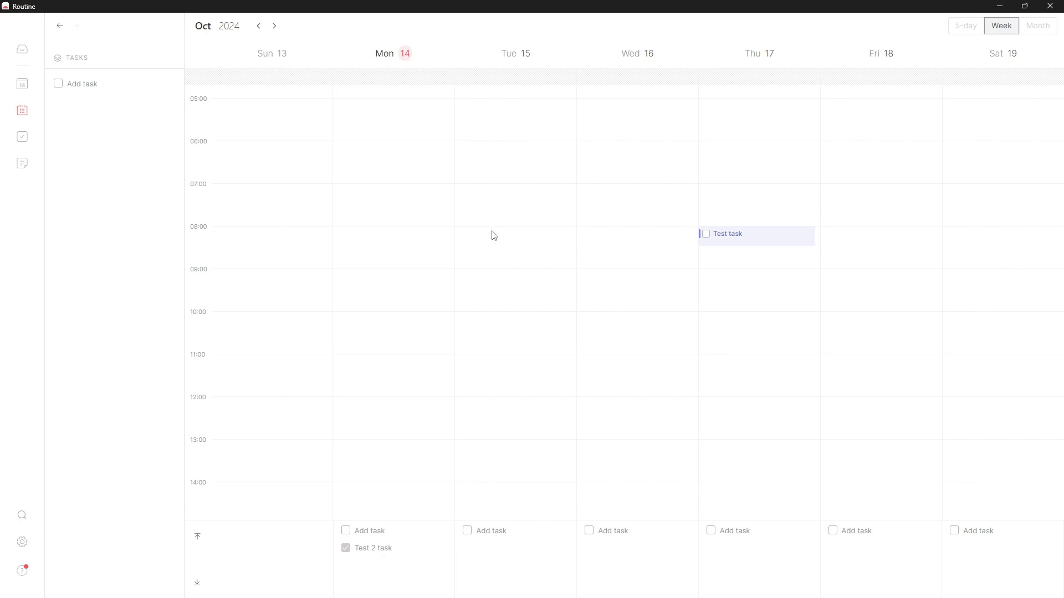
# - Create a new notes page titled 'Test'
pyautogui.click(23, 163)
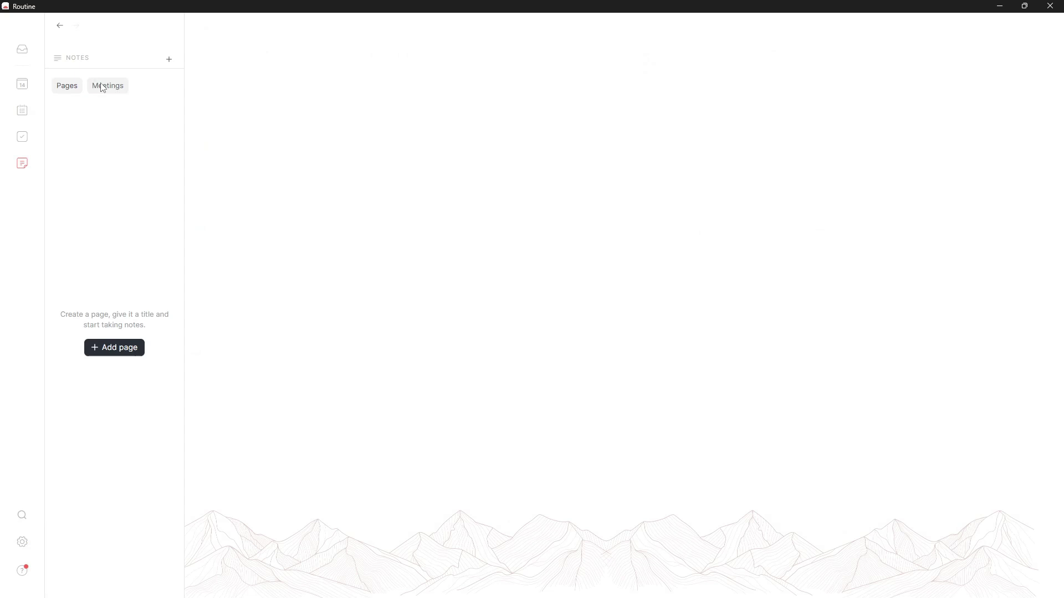
pyautogui.click(172, 62)
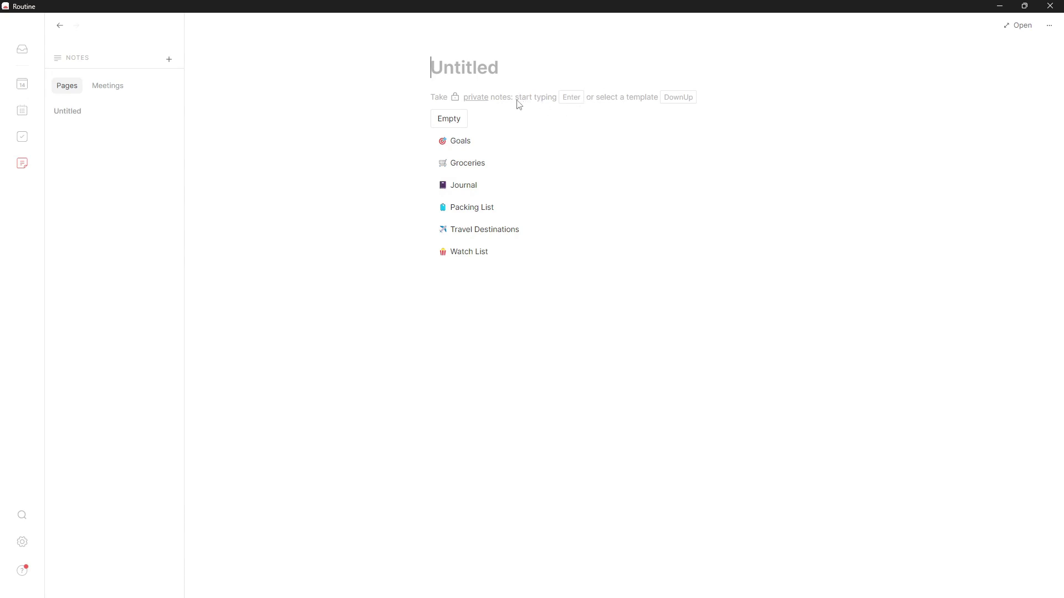
pyautogui.write('Test')
pyautogui.press('Return')
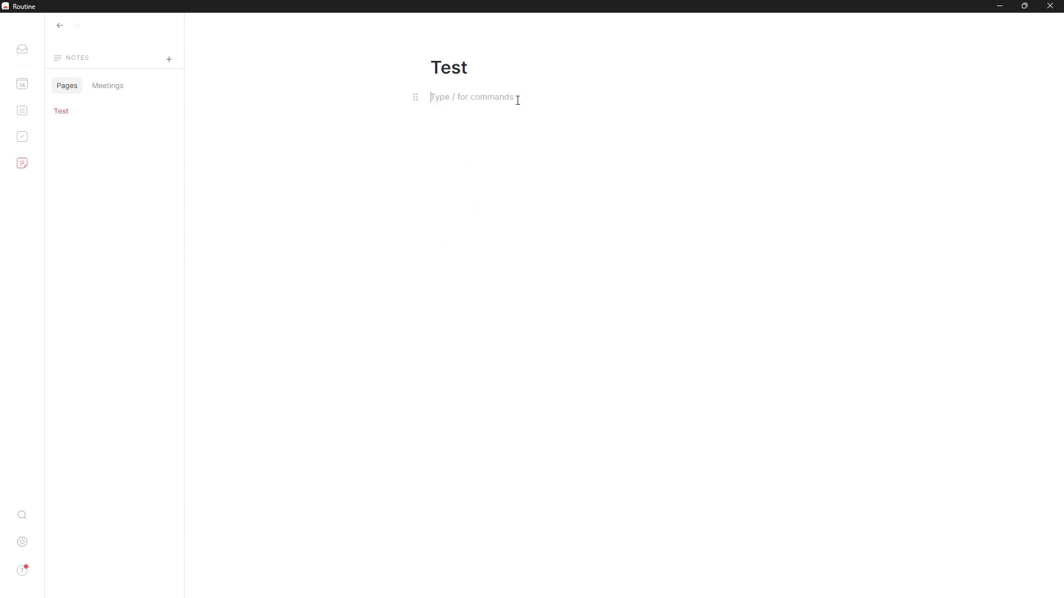
# - Try the slash-menu task checkbox and '#' heading shortcut in the body, undoing both
pyautogui.click(414, 94)
pyautogui.click(463, 95)
pyautogui.write('/')
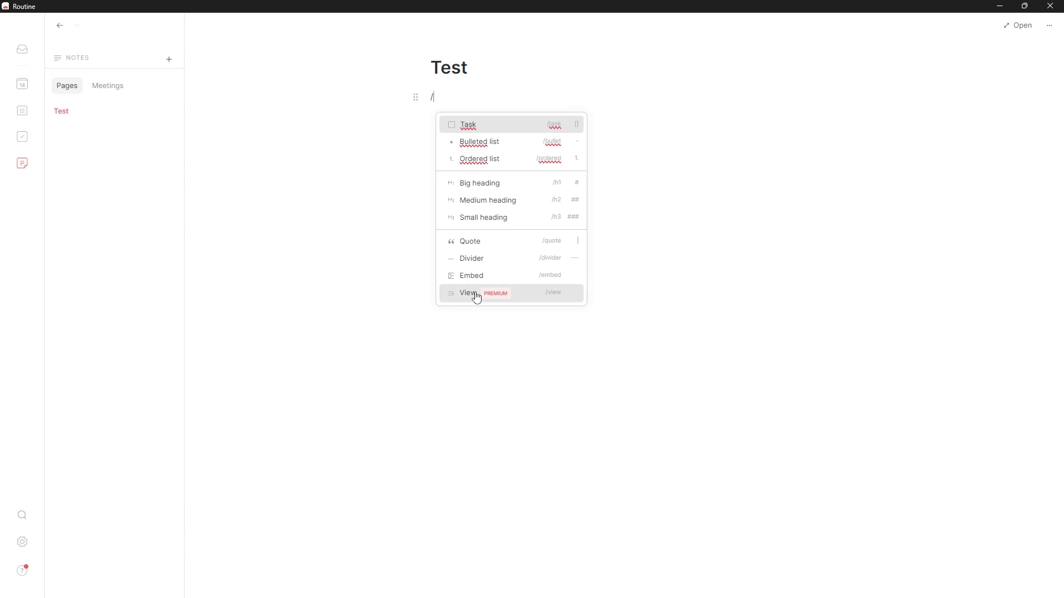
pyautogui.click(486, 128)
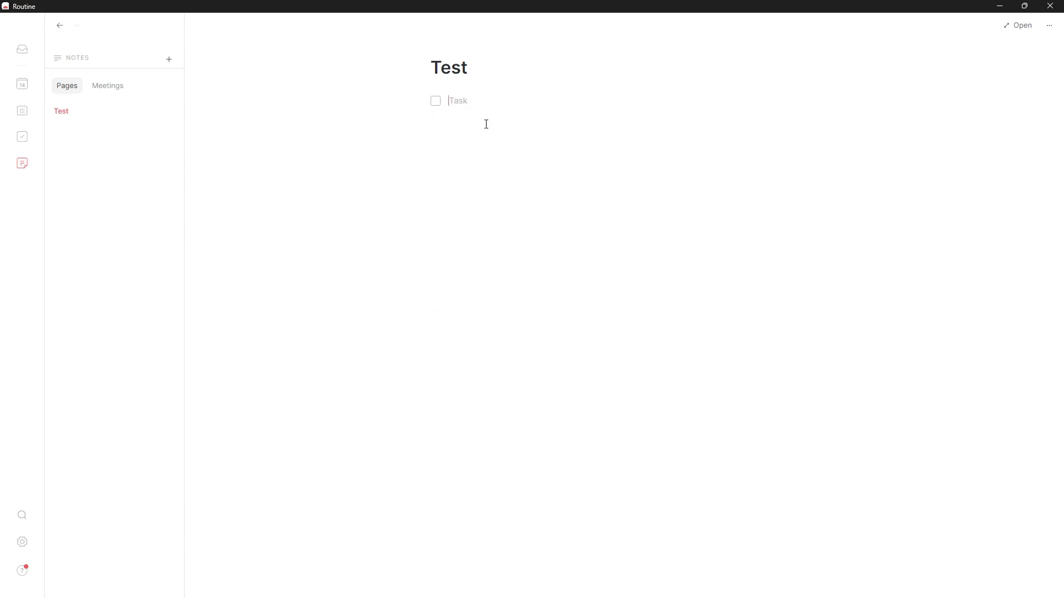
pyautogui.press('BackSpace')
pyautogui.write('/')
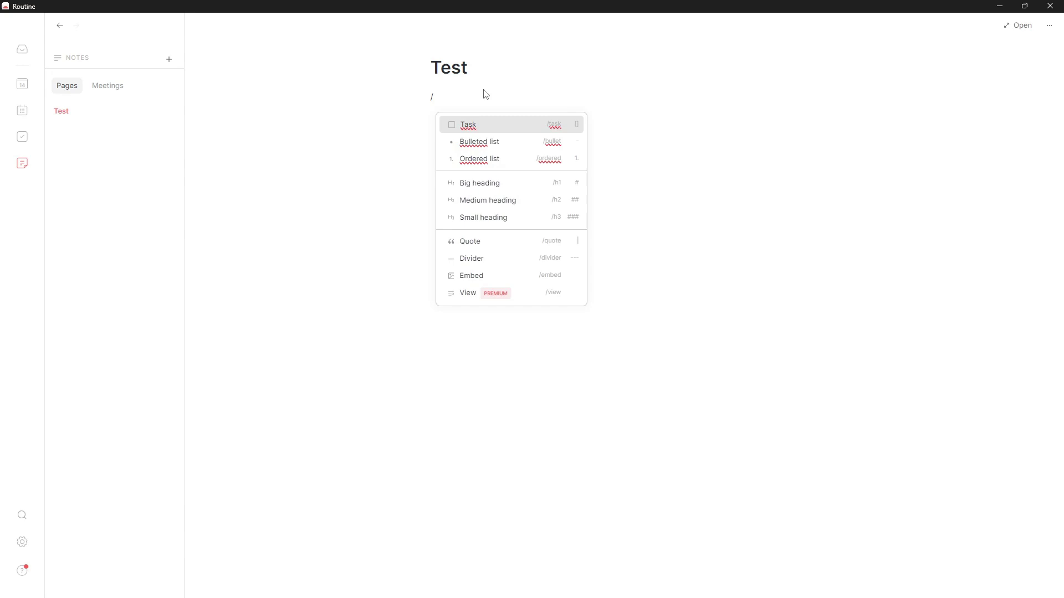
pyautogui.press('BackSpace')
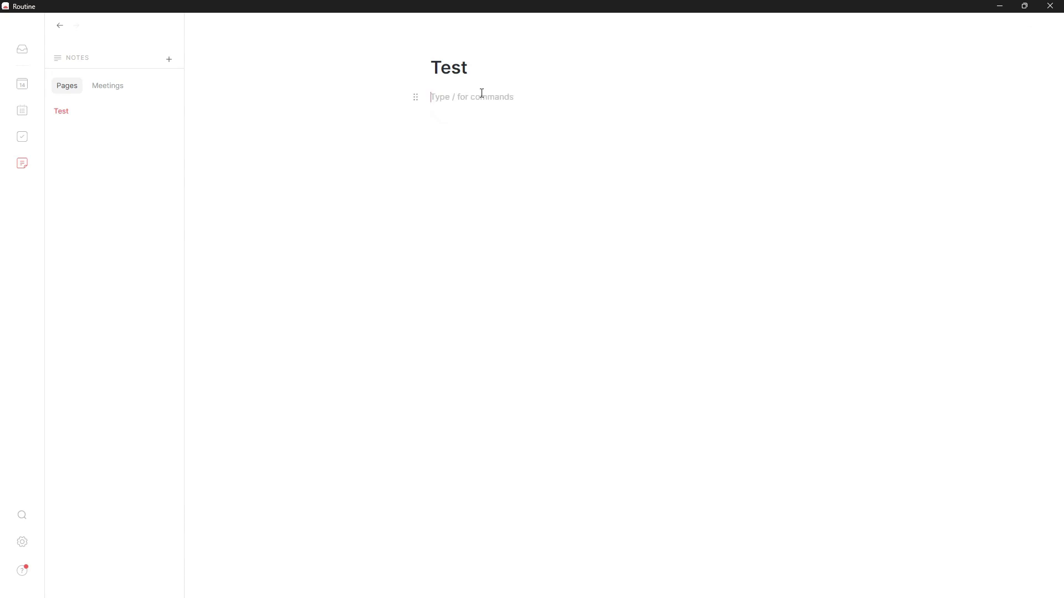
pyautogui.write('# he')
pyautogui.press('BackSpace')
pyautogui.write('1')
pyautogui.press('BackSpace')
pyautogui.press('BackSpace')
pyautogui.press('BackSpace')
pyautogui.click(1024, 29)
pyautogui.click(21, 490)
pyautogui.click(38, 517)
pyautogui.click(26, 495)
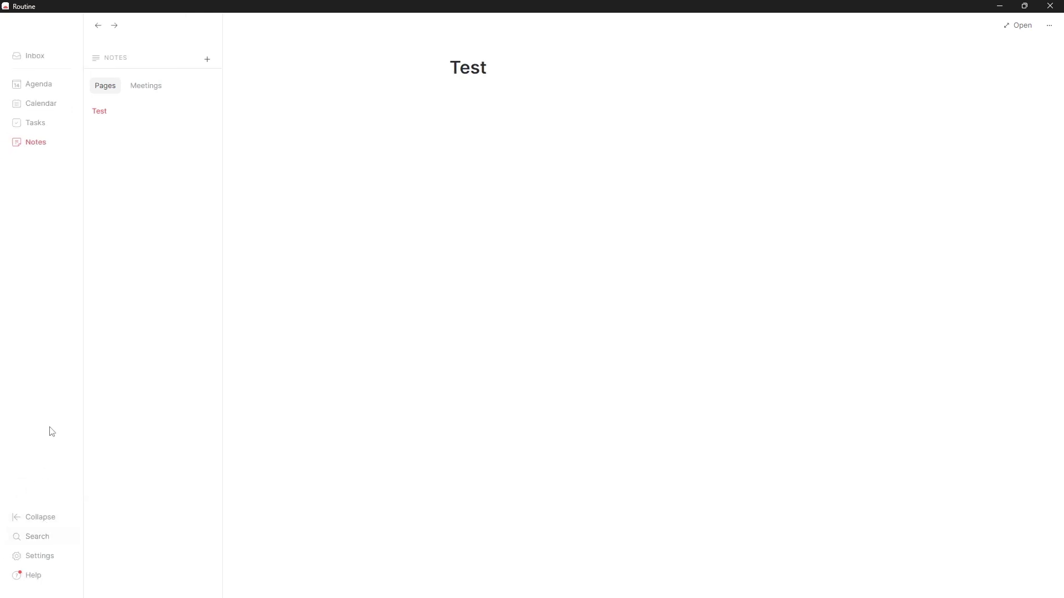
pyautogui.click(39, 518)
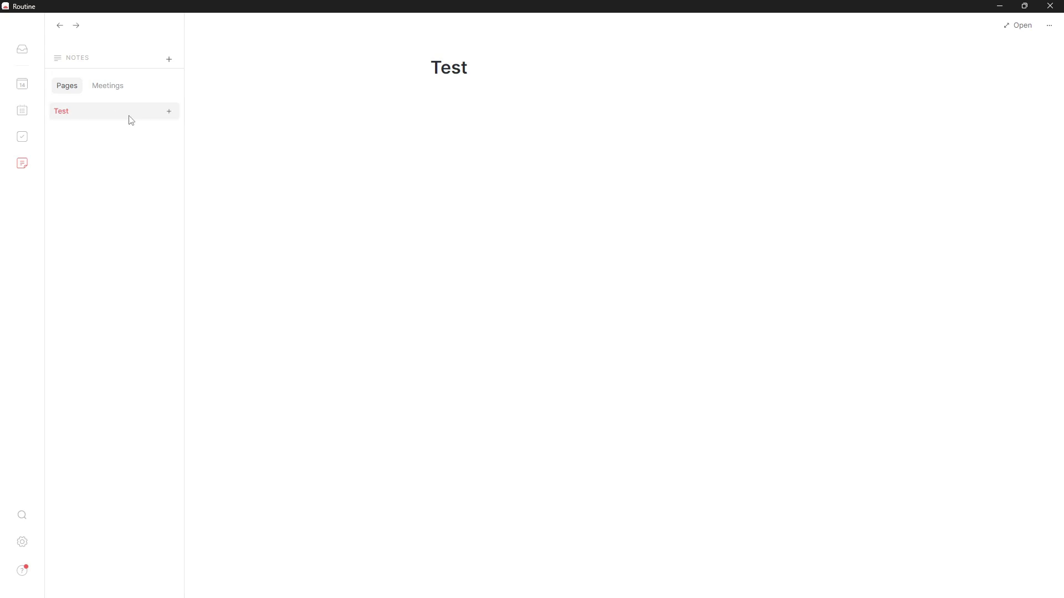
# - Add a 'test1' child page under Test and fill it with the Goals template's 2021, 2022 and Later checklists
pyautogui.click(170, 113)
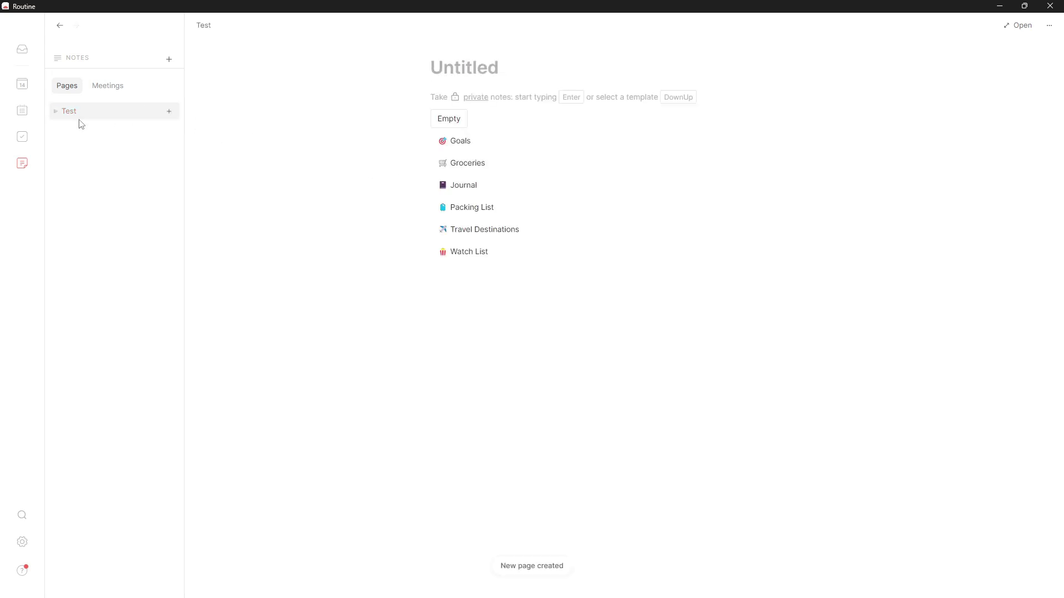
pyautogui.click(56, 115)
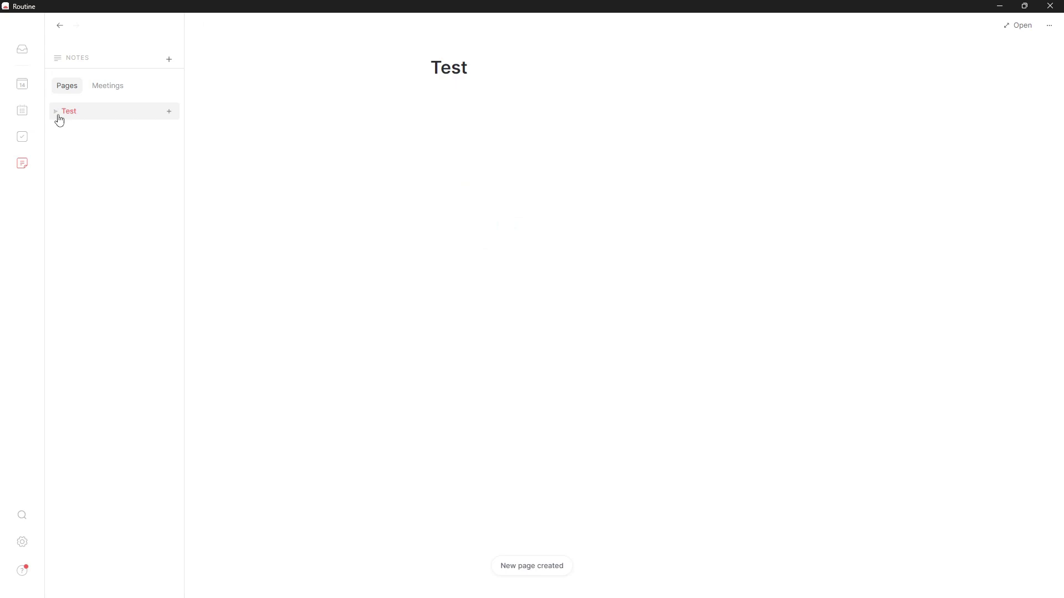
pyautogui.click(93, 133)
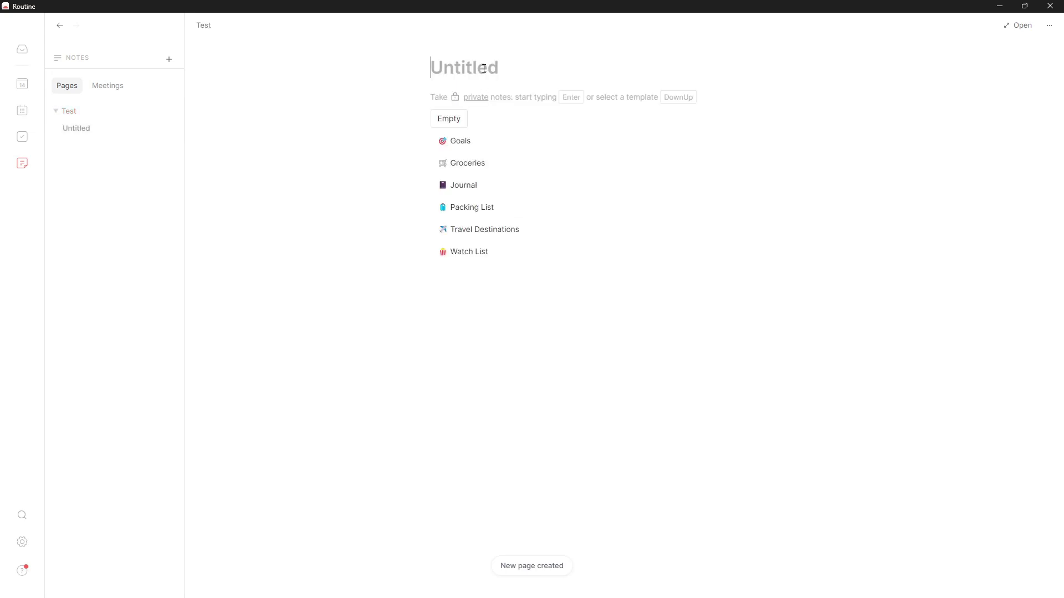
pyautogui.write('tes1')
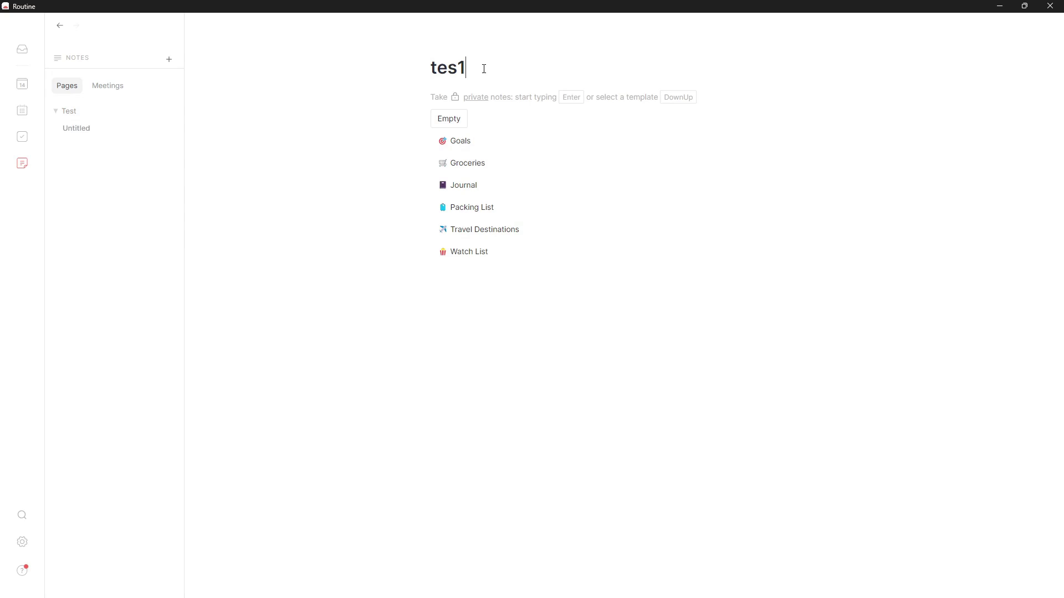
pyautogui.click(471, 141)
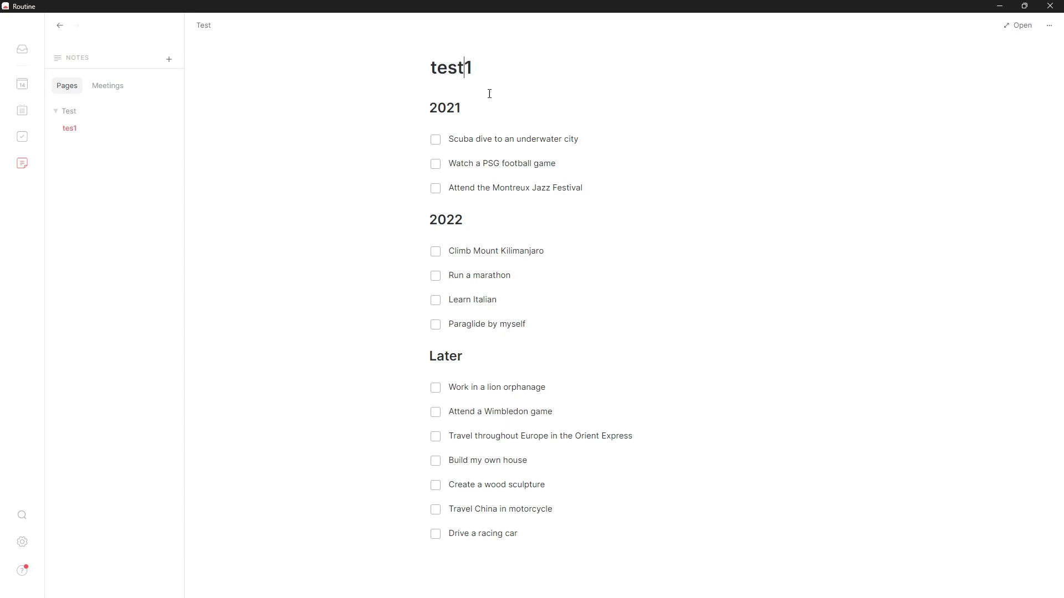
pyautogui.scroll(-2, 604, 151)
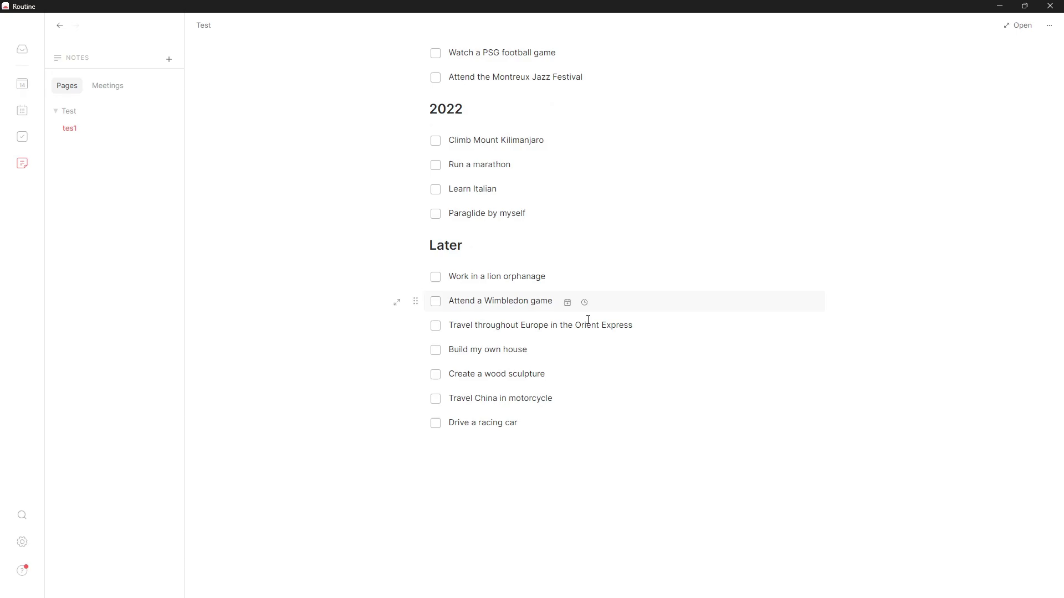
pyautogui.click(561, 278)
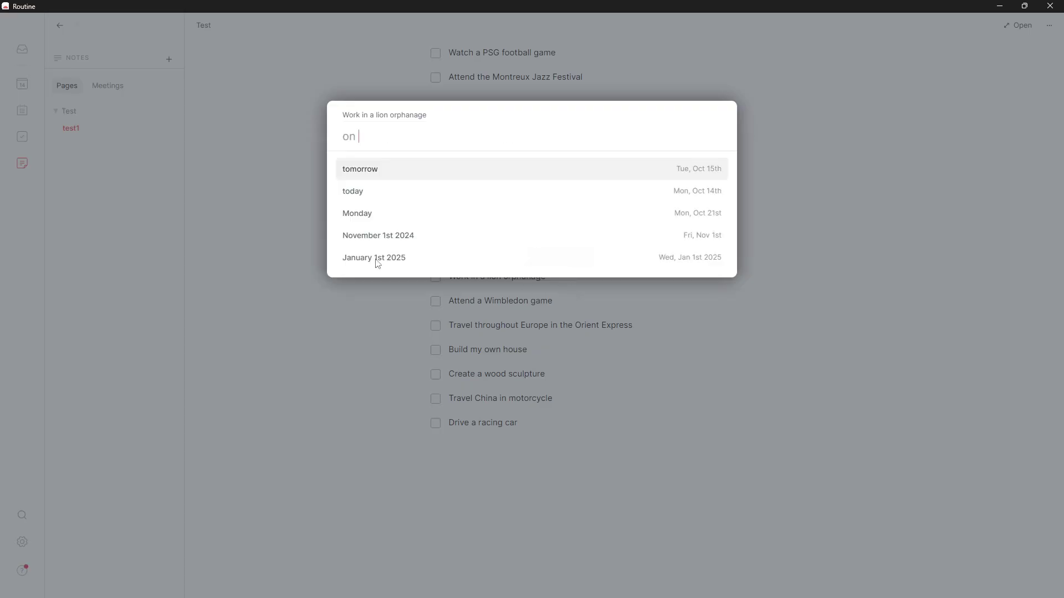
pyautogui.click(494, 213)
pyautogui.click(635, 367)
pyautogui.scroll(2, 498, 233)
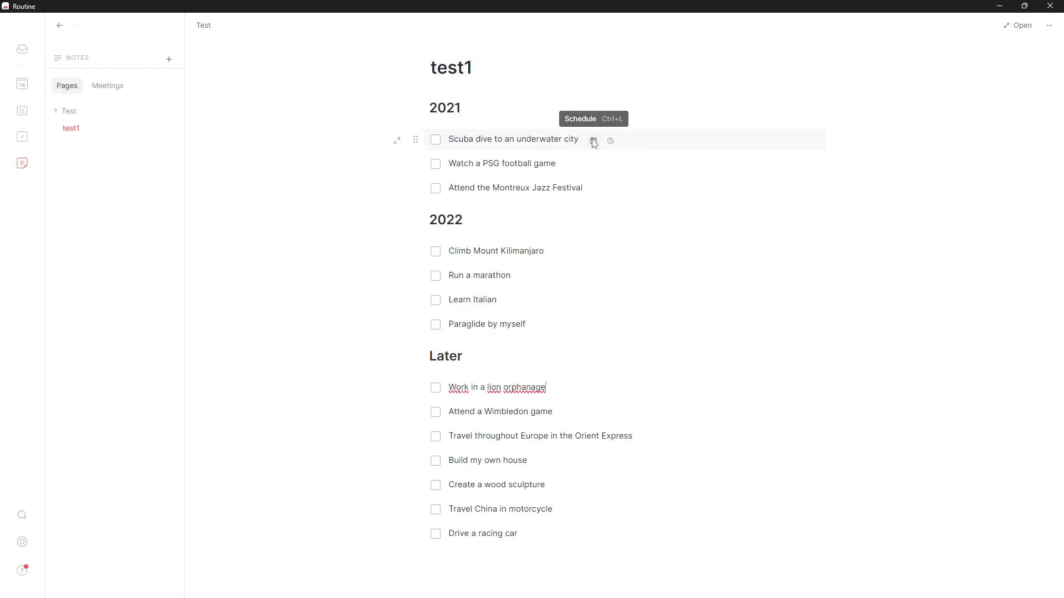
pyautogui.click(573, 168)
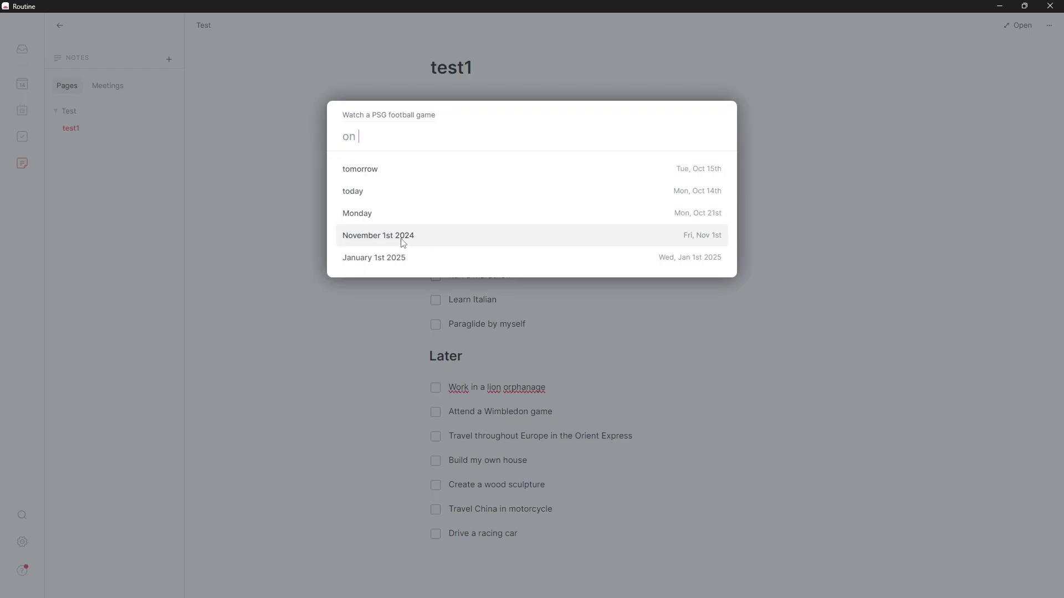
pyautogui.click(791, 242)
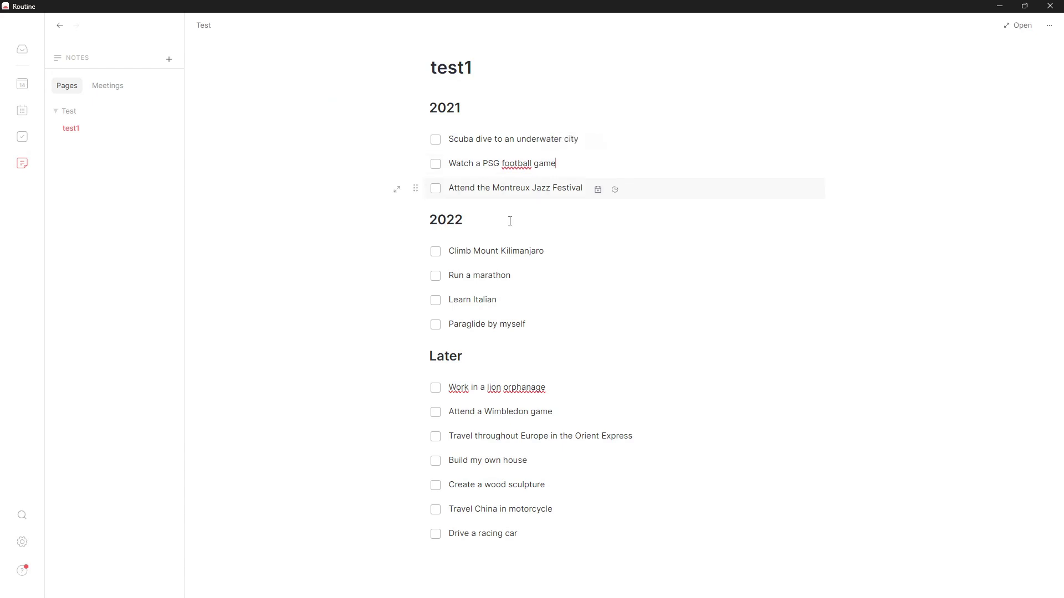
# - Export the test1 page's notes to the clipboard, then delete test1 and its notes
pyautogui.rightClick(128, 130)
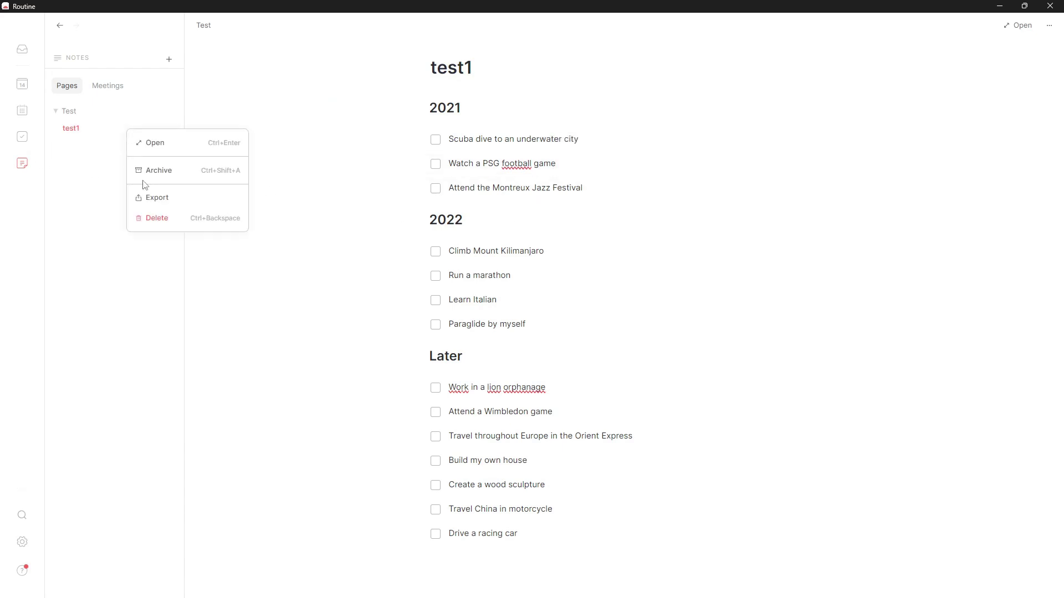
pyautogui.click(175, 203)
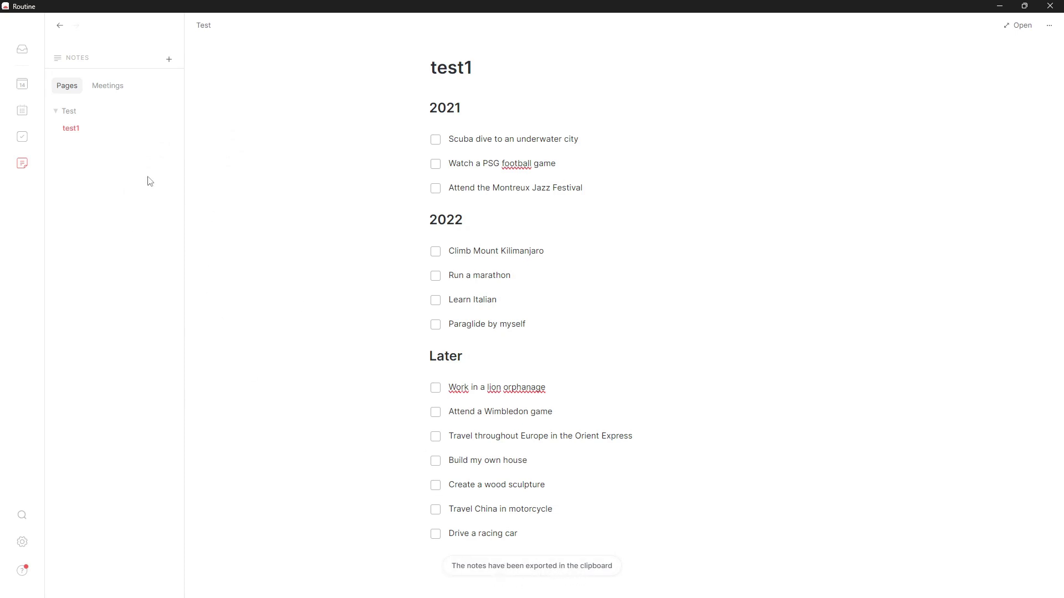
pyautogui.rightClick(119, 127)
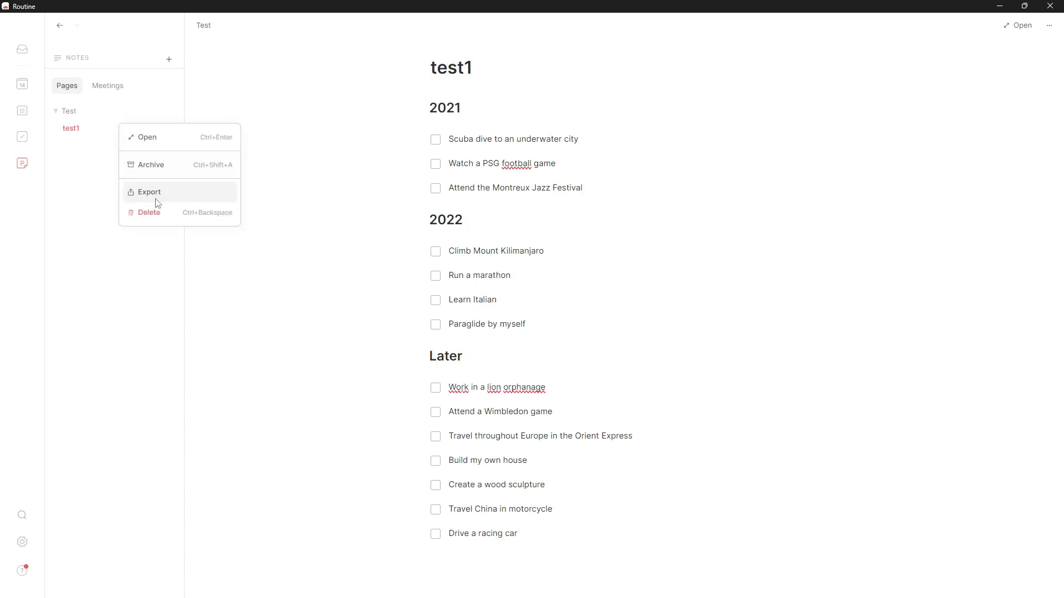
pyautogui.click(160, 212)
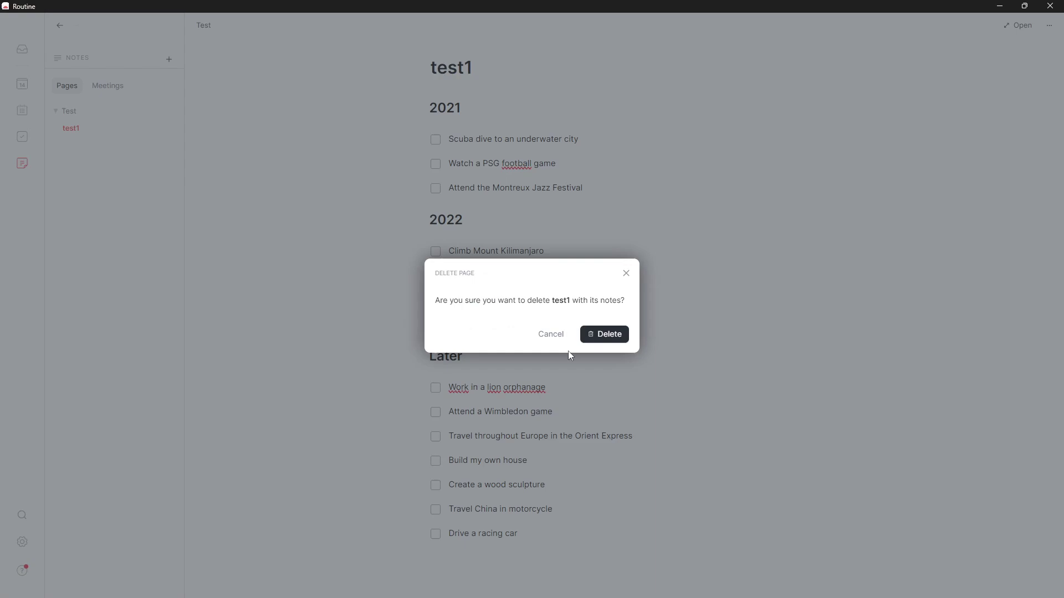
pyautogui.click(602, 334)
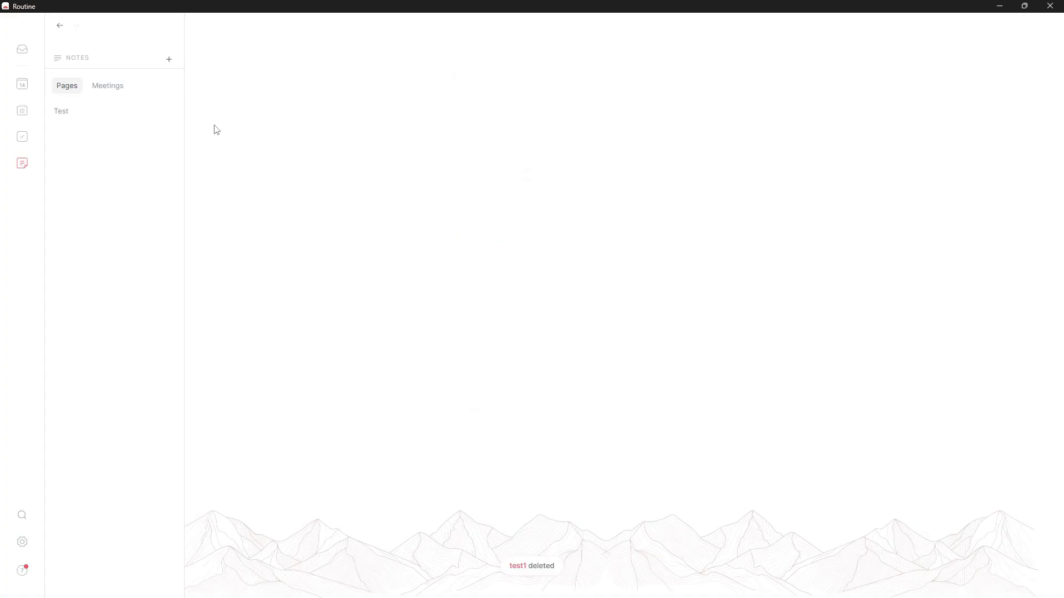
# - Paste the exported test1 notes into the Test page and select all the imported blocks
pyautogui.click(107, 112)
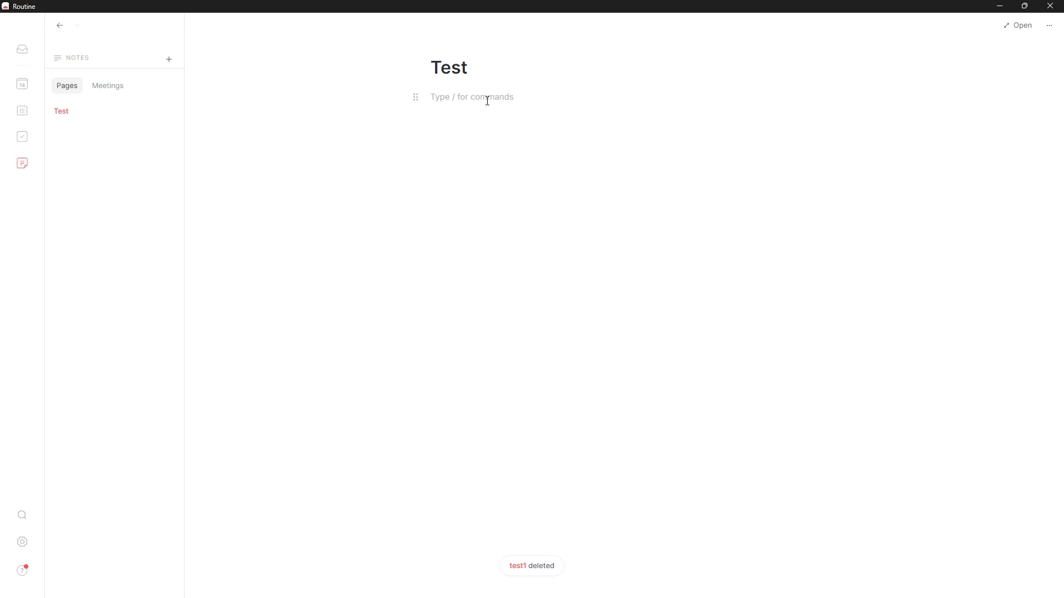
pyautogui.write('Page test1 Notes: # 2021 - [ ] Scuba dive to an underwater city - [ ] Watch a PSG football game - [ ] Attend the Montreux Jazz Festival # 2022 - [ ] Climb Mount Kilimanjaro - [ ] Run a marathon - [ ] Learn Italian - [ ] Paraglide by myself # Later - [ ] Work in a lion orphanage - [ ] Attend a Wimbledon game - [ ] Travel throughout Europe in the Orient Express - [ ] Build my own house - [ ] Create a wood sculpture - [ ] Travel China in motorcycle - [ ] Drive a racing car  Exported from Routine (https://routine.co)')
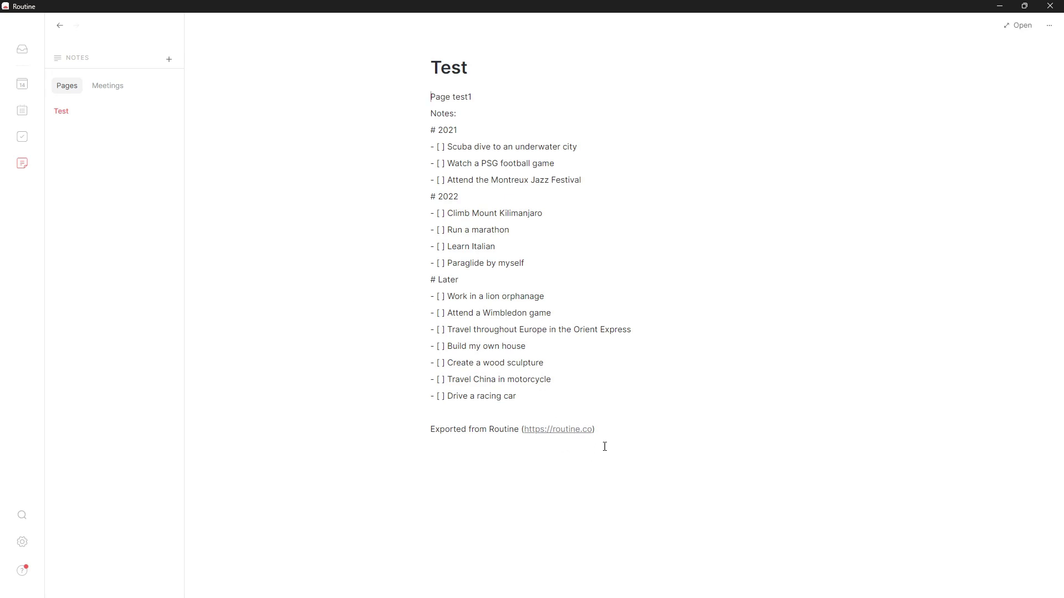
pyautogui.moveTo(623, 445); pyautogui.dragTo(432, 104)
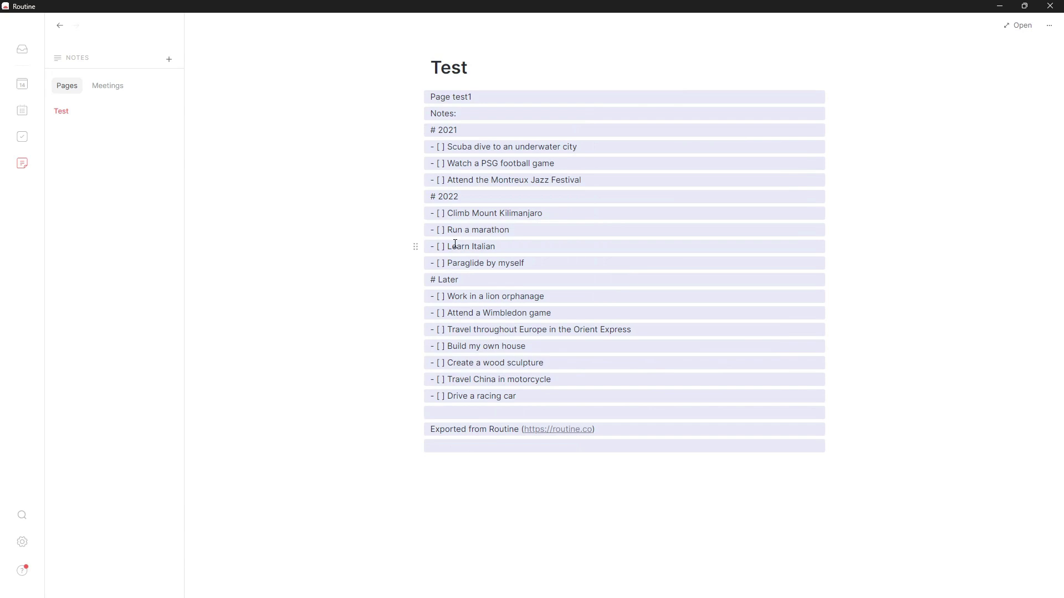
pyautogui.press('Delete')
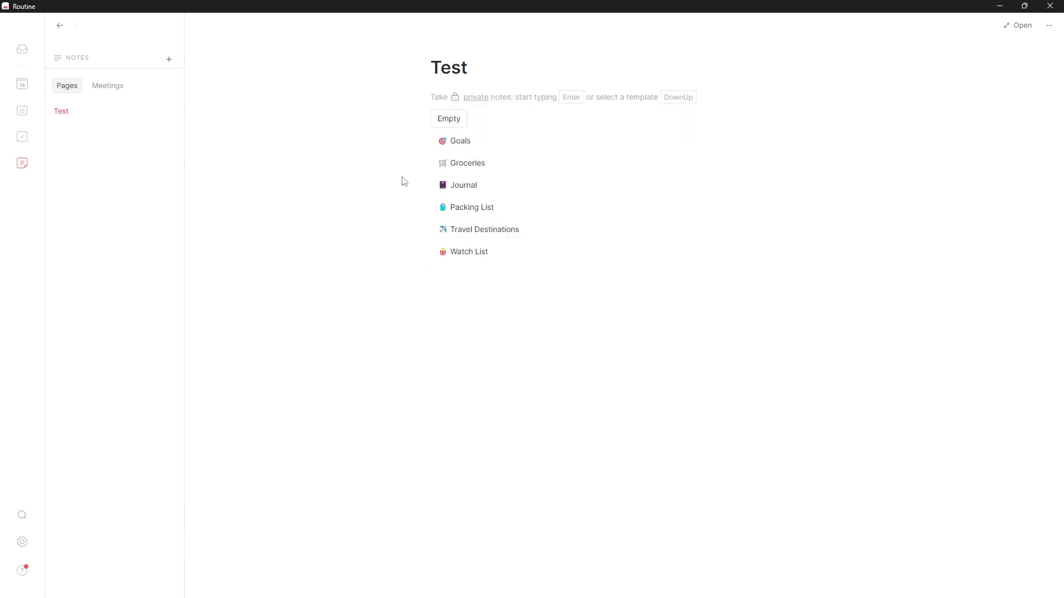
pyautogui.click(108, 87)
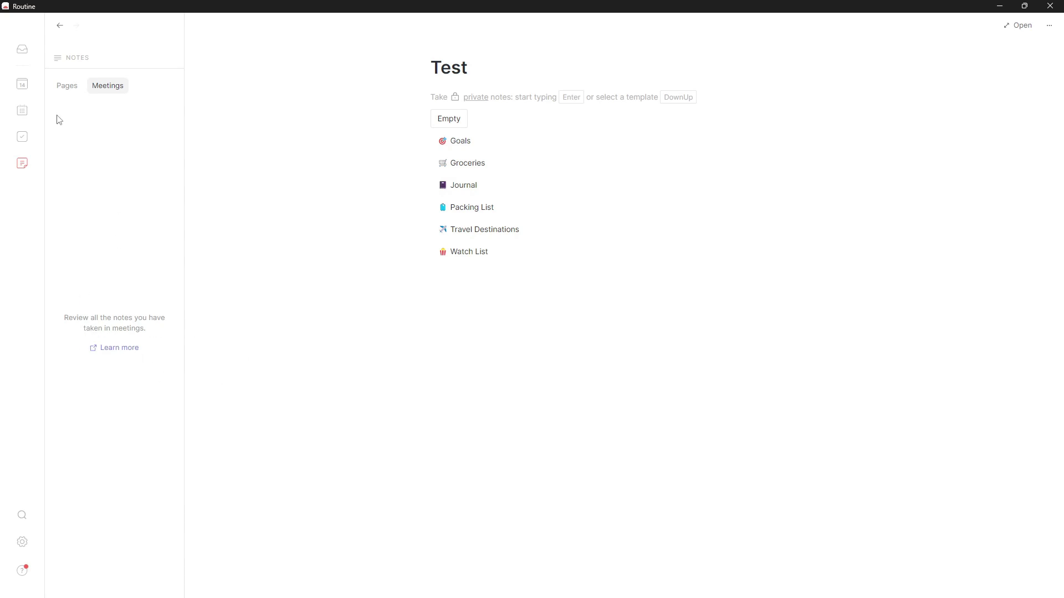
pyautogui.click(66, 88)
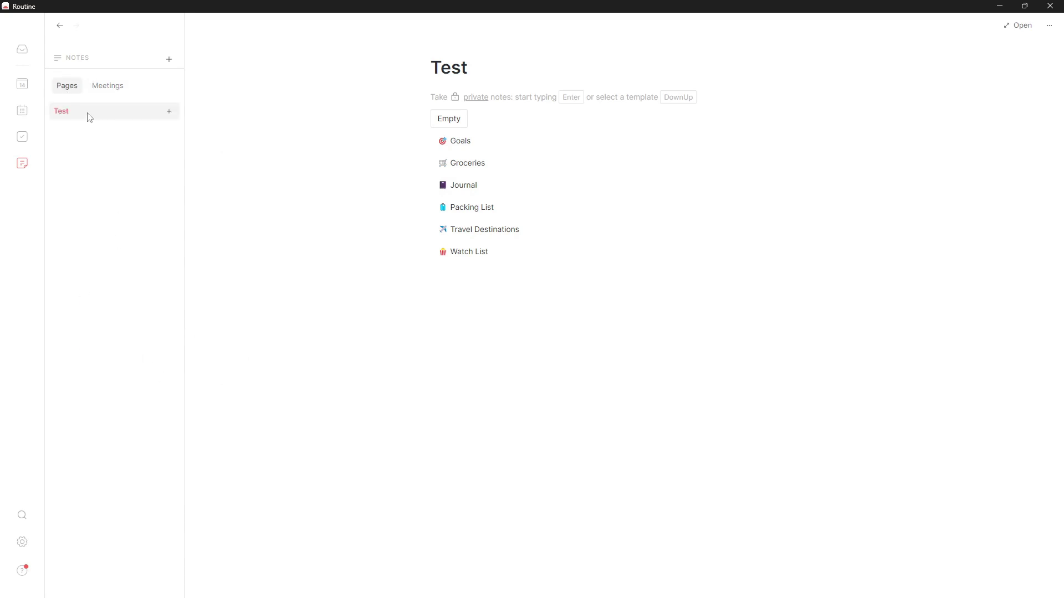
# - Build three nested sub-pages under Test: two Untitled levels with a new page beneath them
pyautogui.click(170, 112)
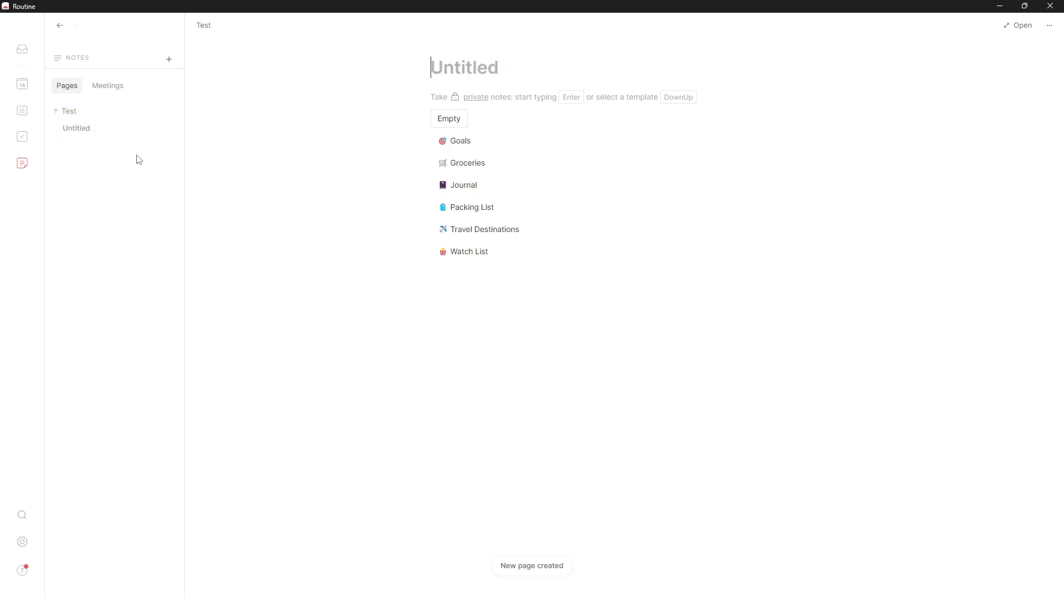
pyautogui.click(73, 111)
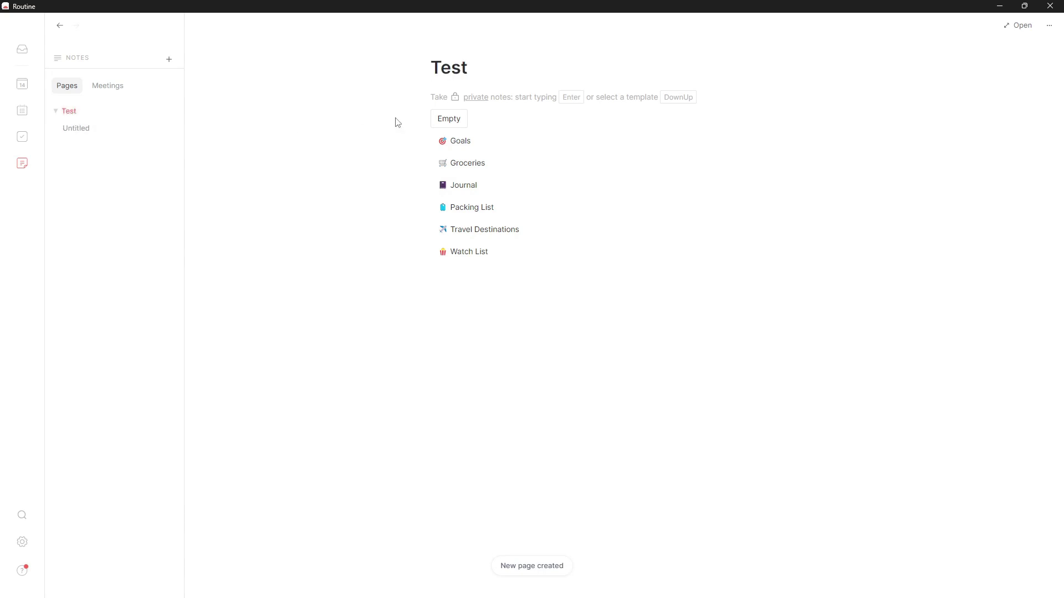
pyautogui.click(108, 133)
pyautogui.click(169, 129)
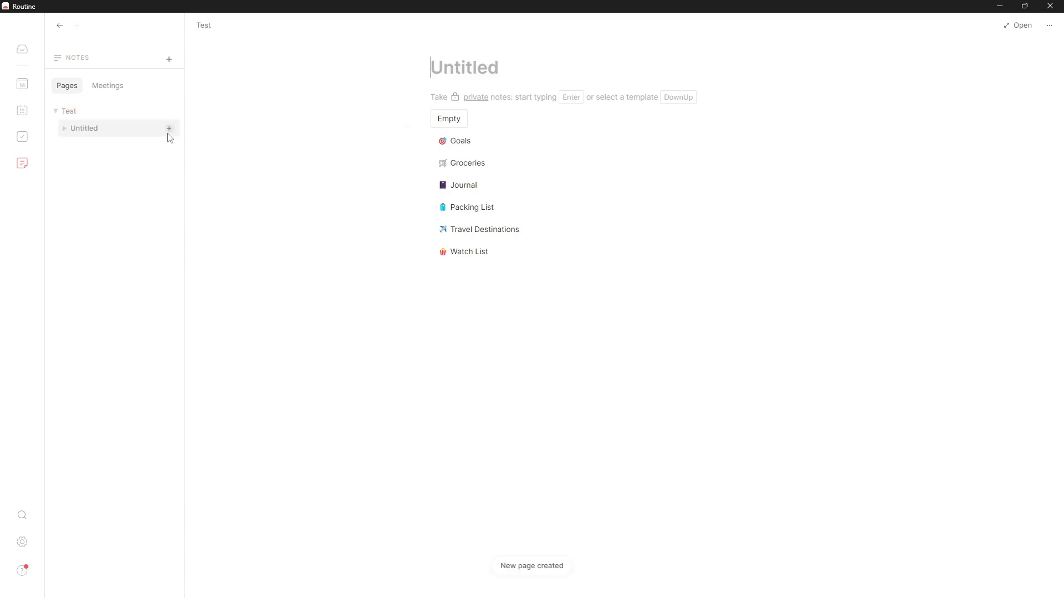
pyautogui.click(64, 129)
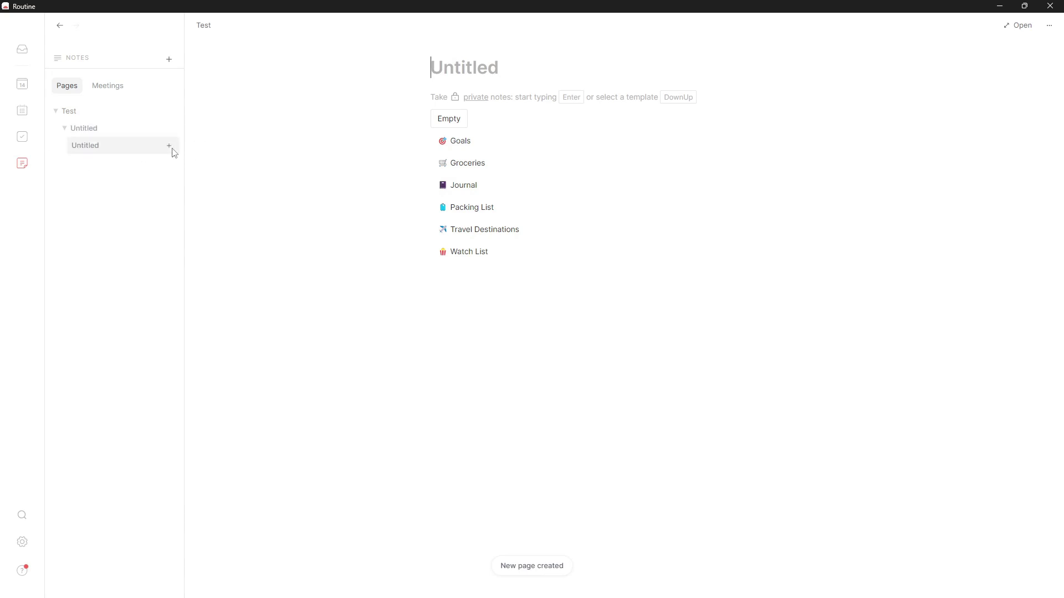
pyautogui.click(169, 146)
pyautogui.click(73, 146)
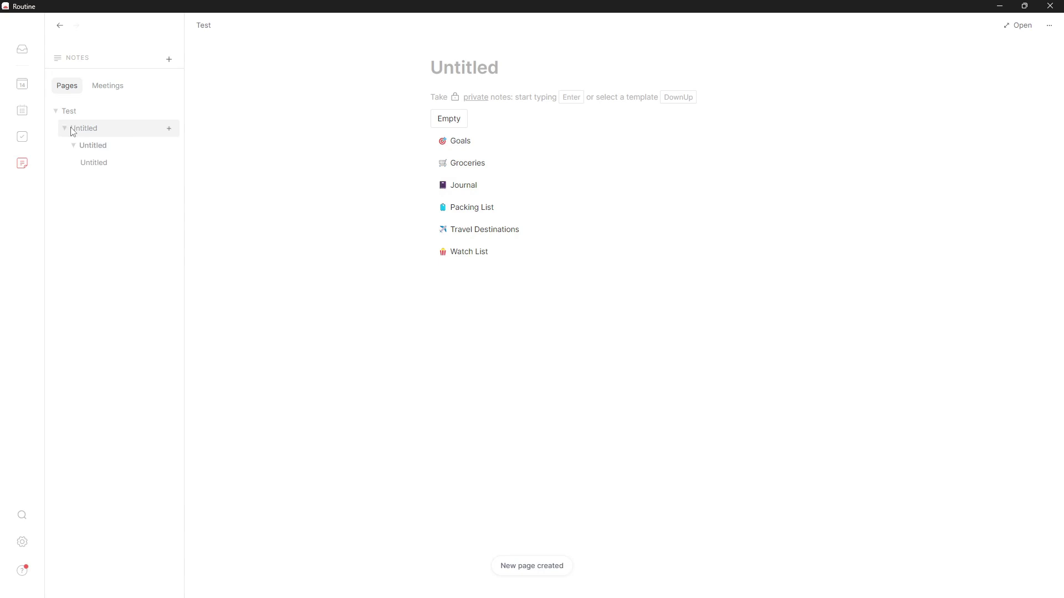
# - Title the deepest page 'TEST' and type TEST3 in its body
pyautogui.click(508, 78)
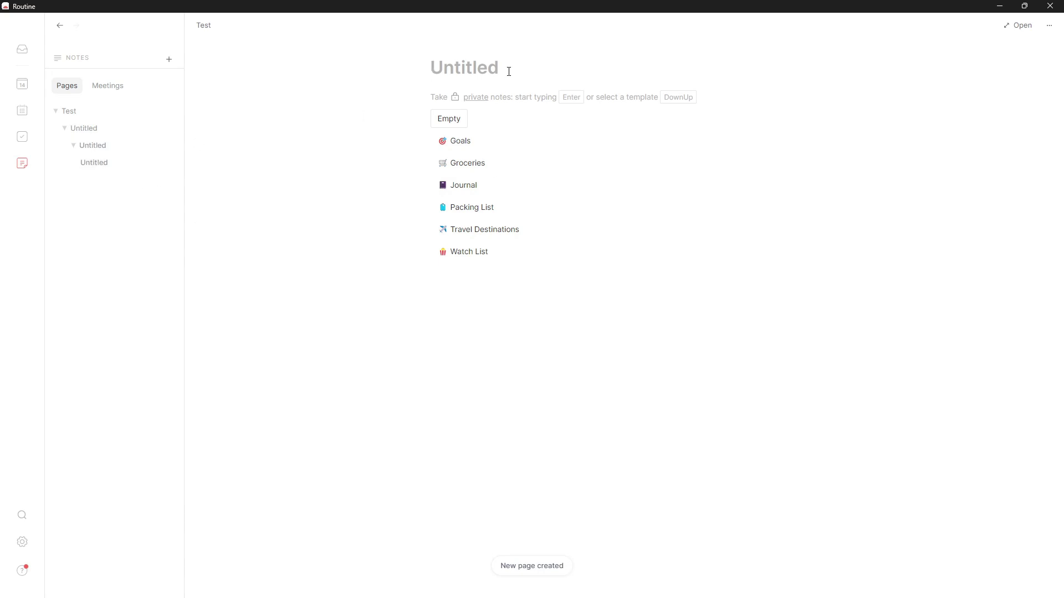
pyautogui.write('TEST')
pyautogui.press('Return')
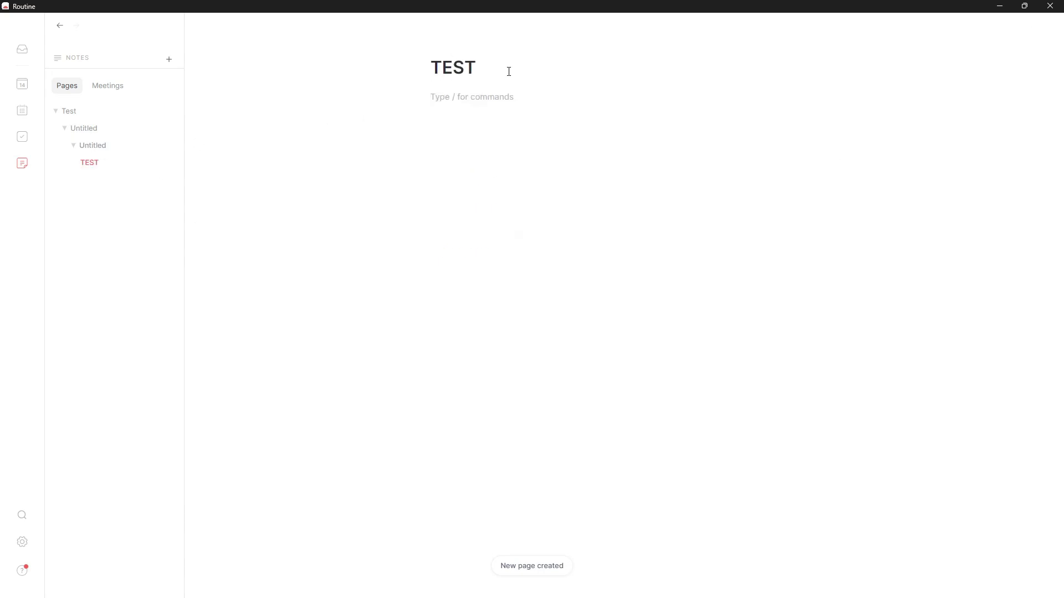
pyautogui.write('TEST3')
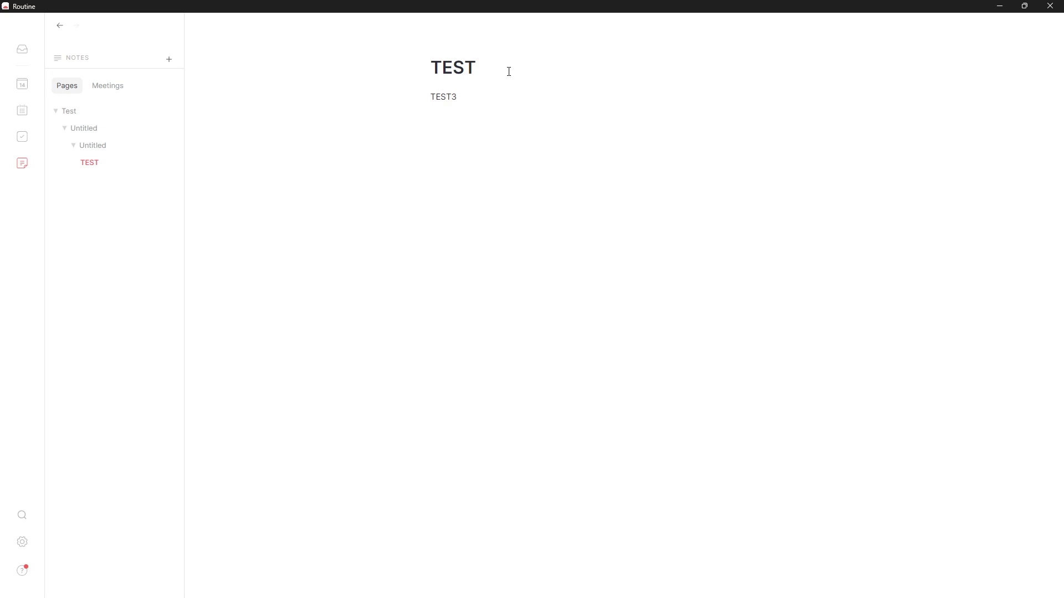
# - Search for TEST from the Inbox, open the matching TEST note, then reopen search
pyautogui.click(22, 49)
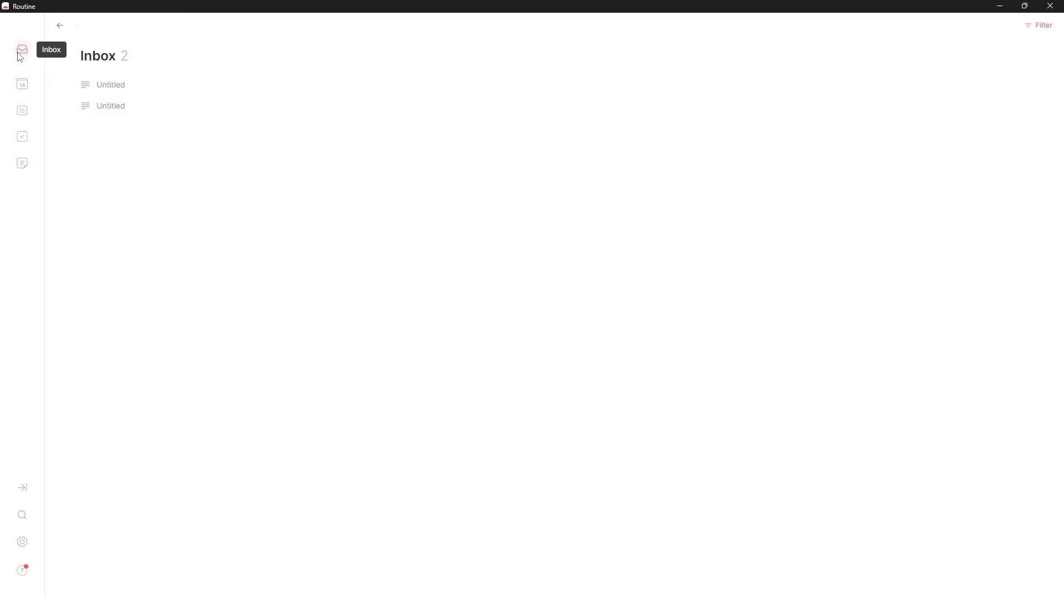
pyautogui.click(24, 518)
pyautogui.write('TEST3')
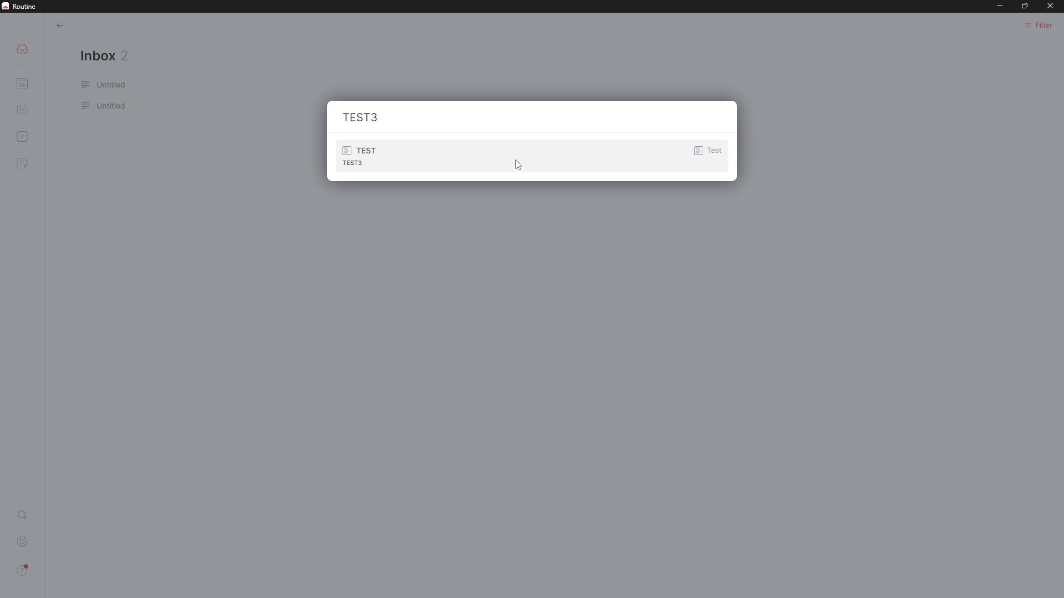
pyautogui.click(507, 160)
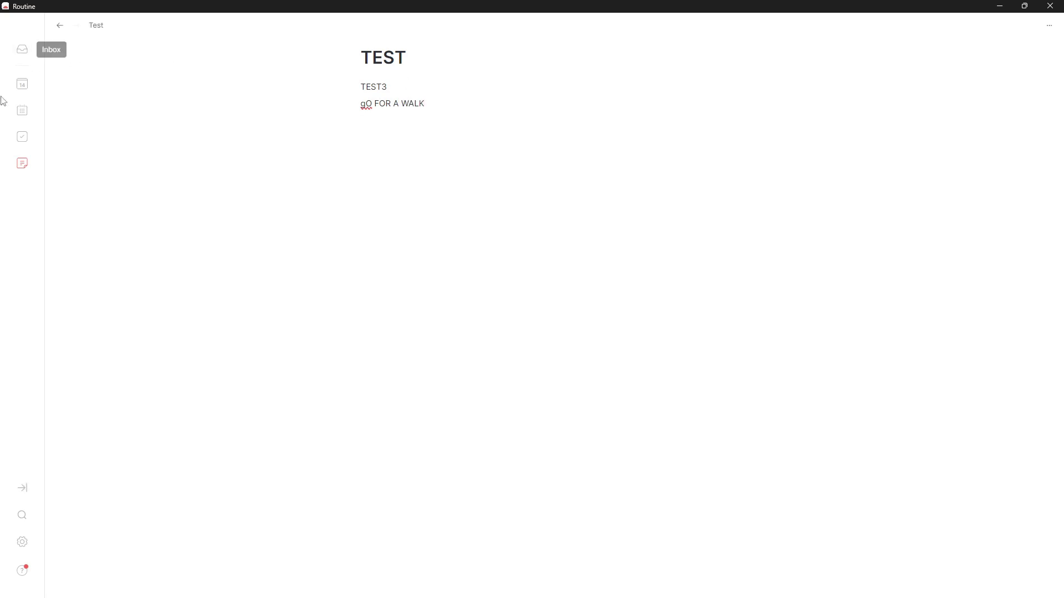
pyautogui.click(22, 515)
pyautogui.click(79, 123)
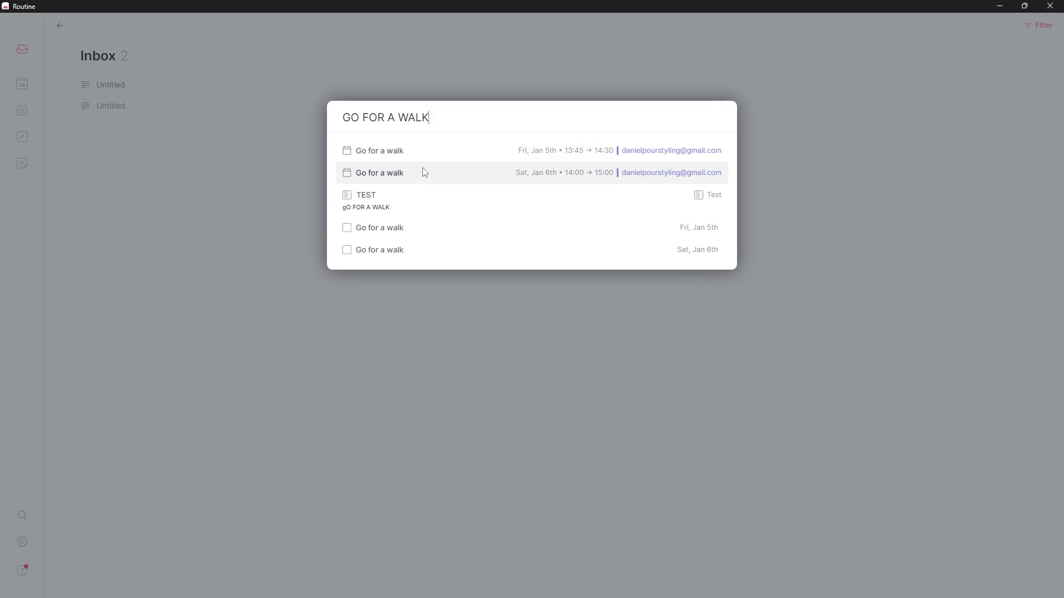
# - Open the Fri Jan 5th 'Go for a walk' event, show the Monday October 14 agenda, and open help
pyautogui.click(350, 231)
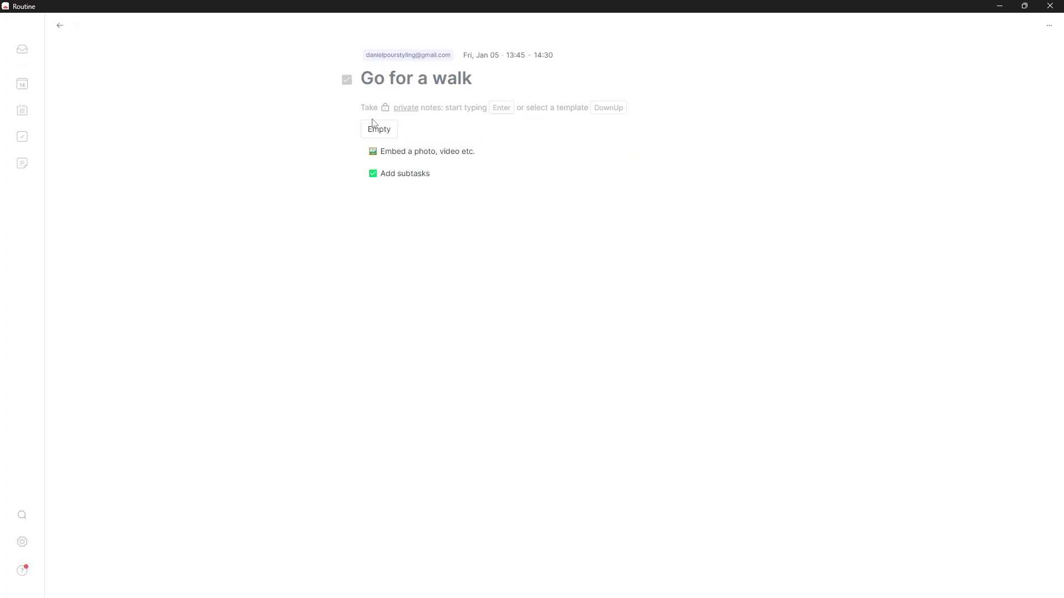
pyautogui.press('Escape')
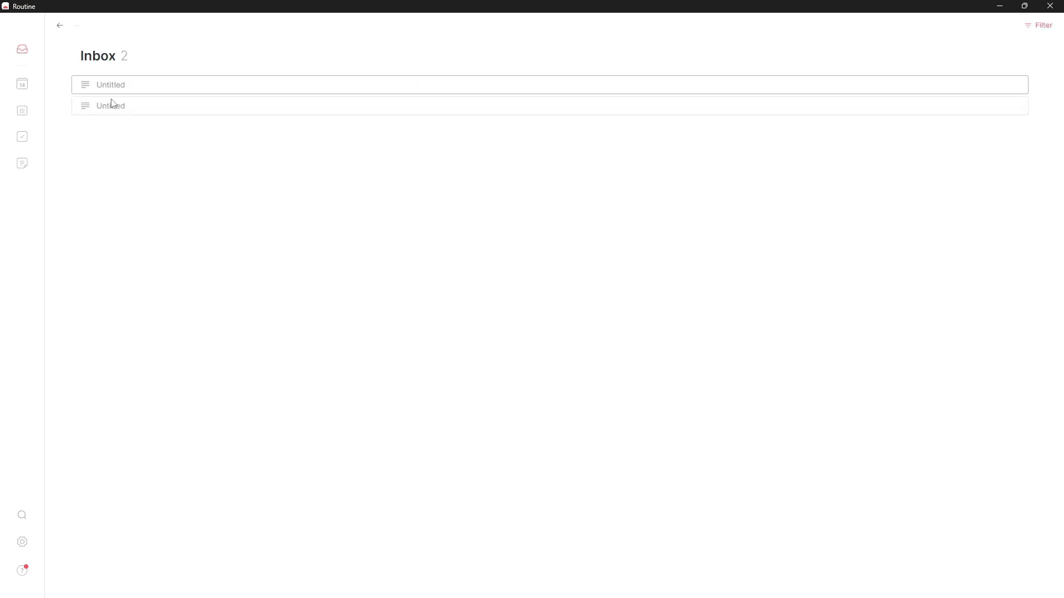
pyautogui.click(24, 85)
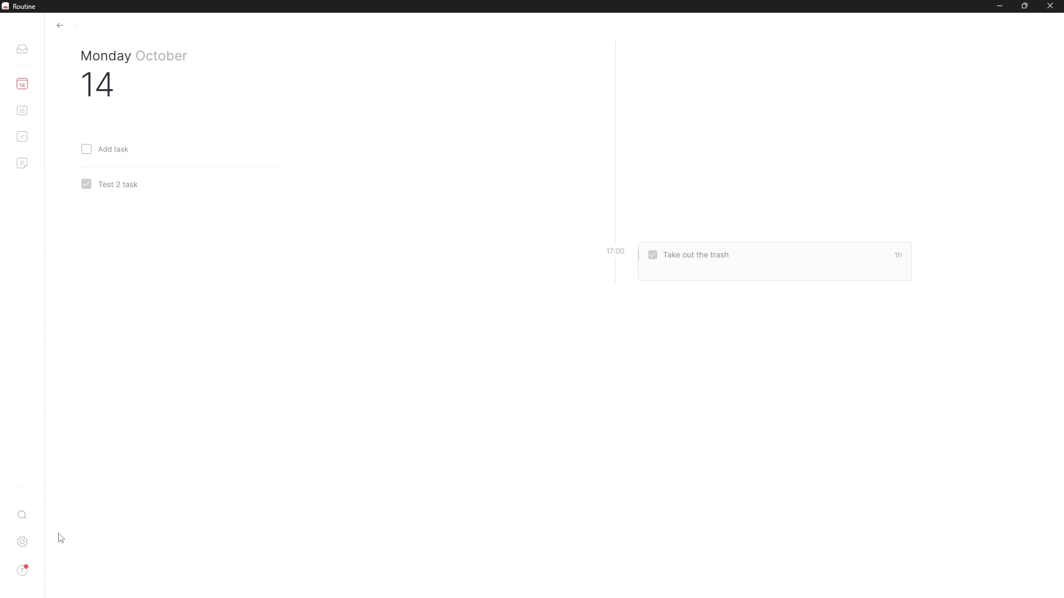
pyautogui.click(22, 570)
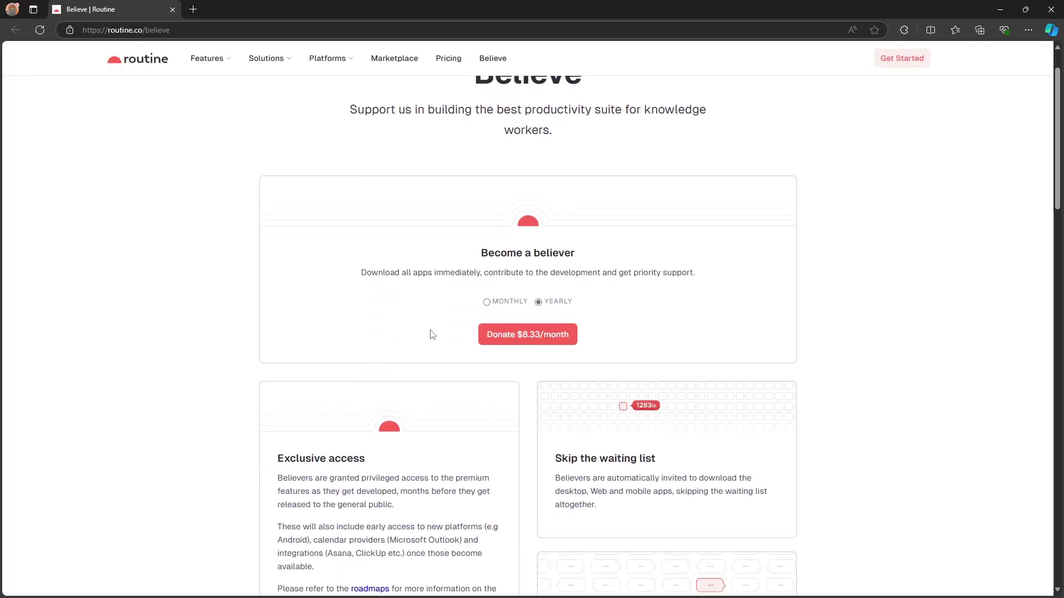
# - Compare the monthly $10 and yearly $8.33 Believe donation prices, ending on yearly
pyautogui.click(487, 302)
pyautogui.scroll(-1, 491, 306)
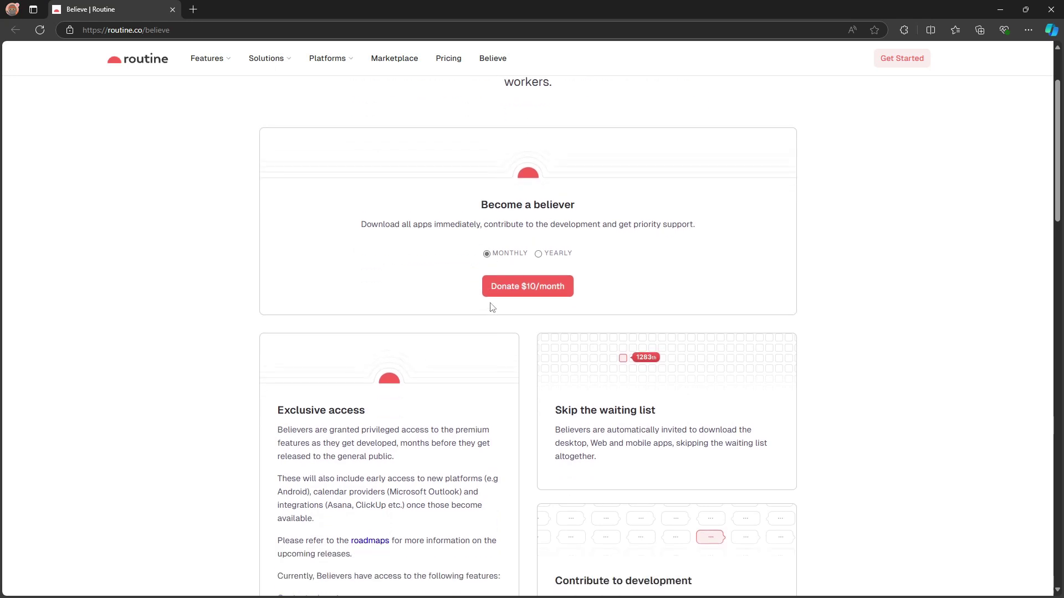
pyautogui.click(547, 249)
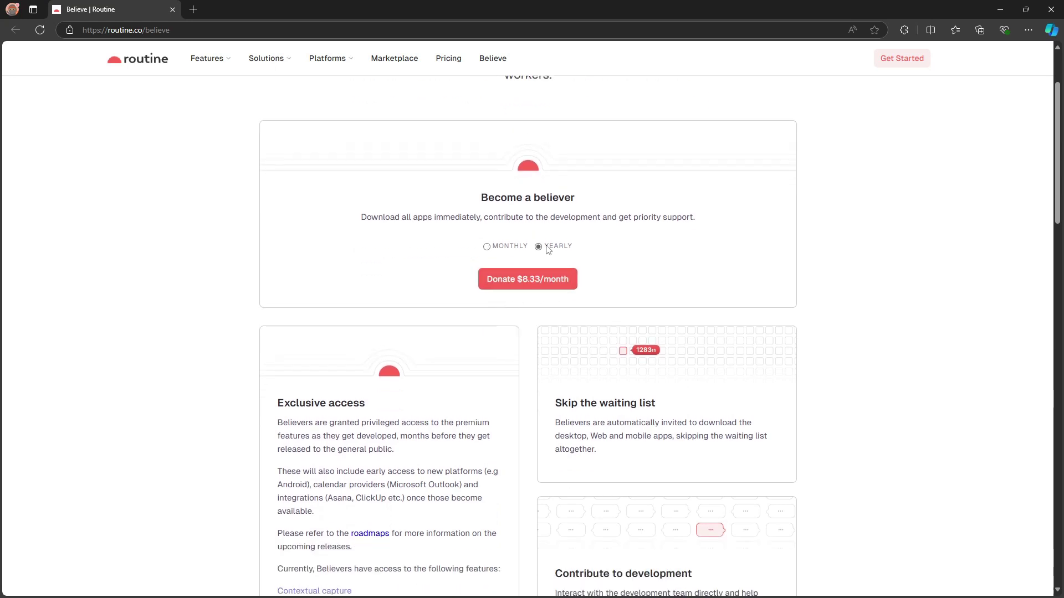
pyautogui.scroll(-1, 532, 287)
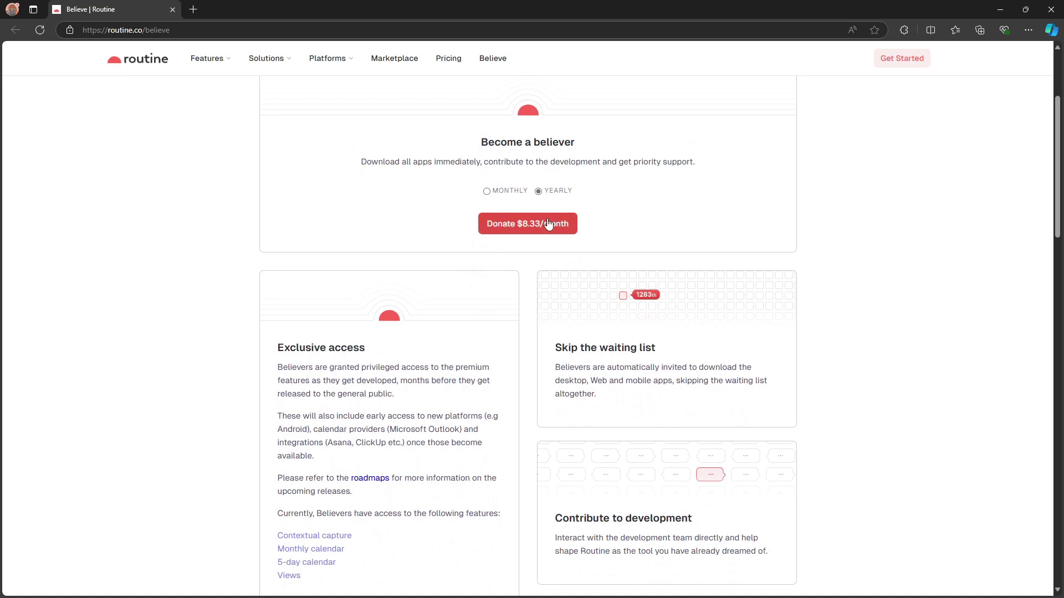
pyautogui.scroll(-1, 547, 237)
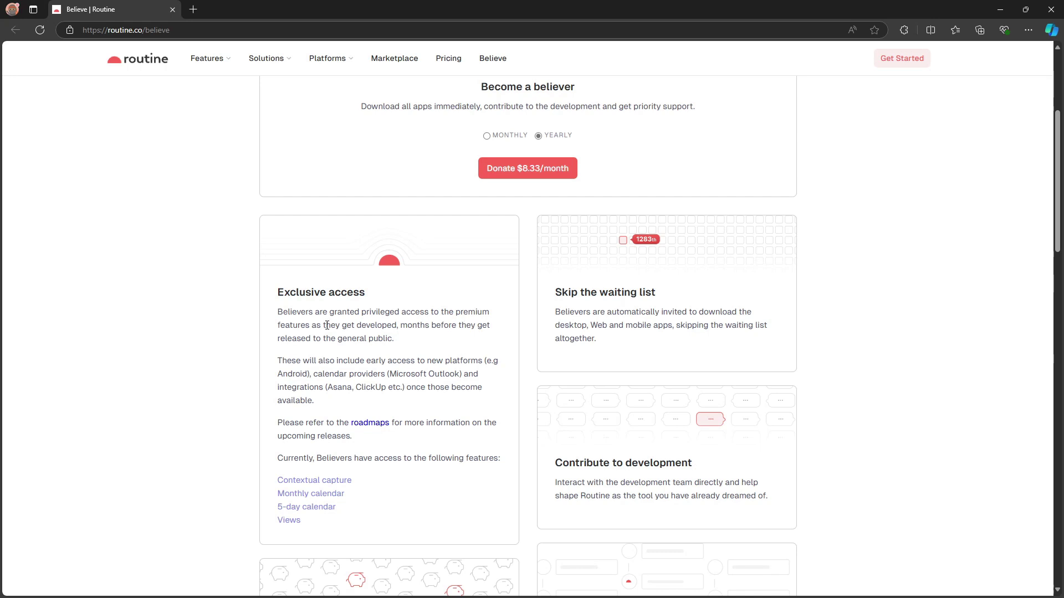
pyautogui.scroll(4, 388, 319)
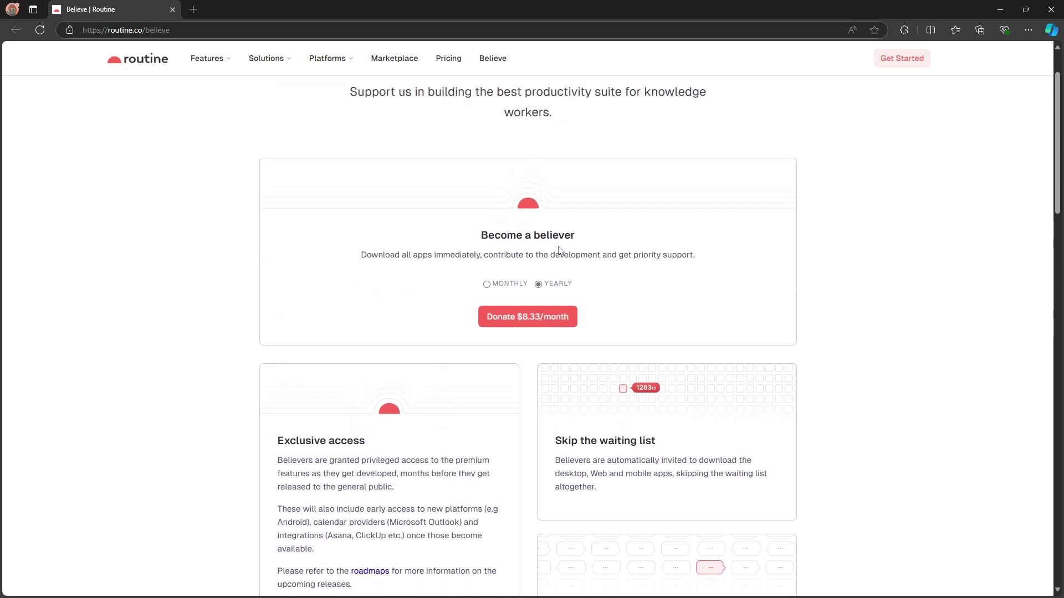
pyautogui.scroll(-2, 537, 231)
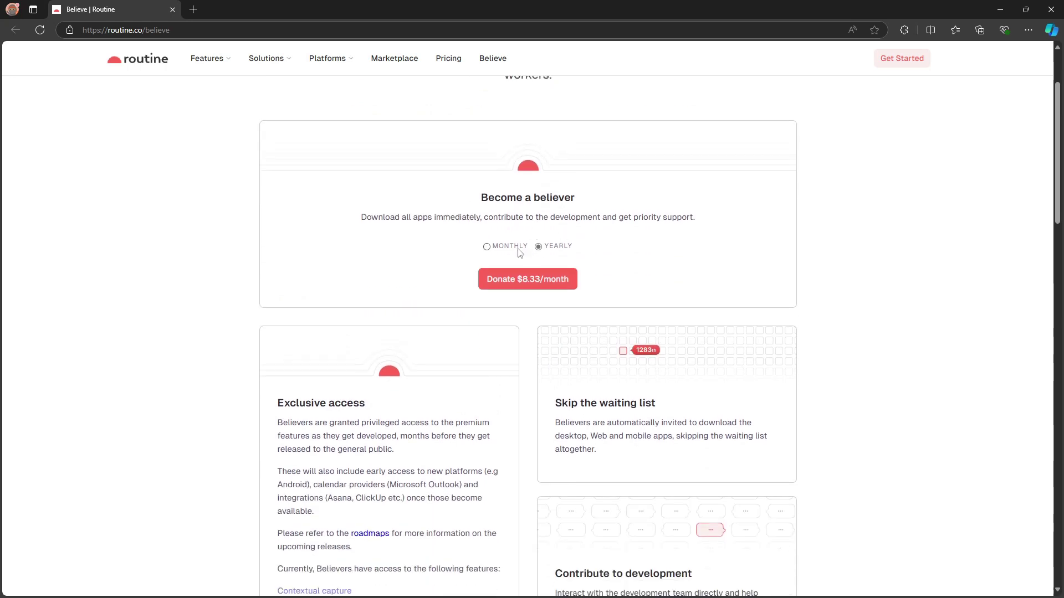
pyautogui.moveTo(492, 247); pyautogui.dragTo(497, 247)
pyautogui.click(619, 221)
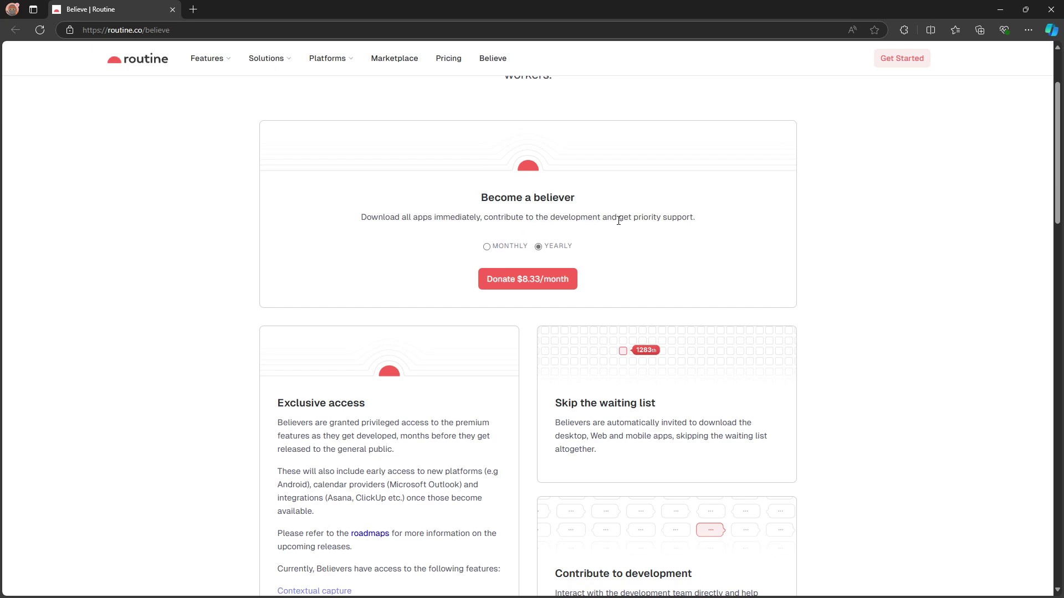